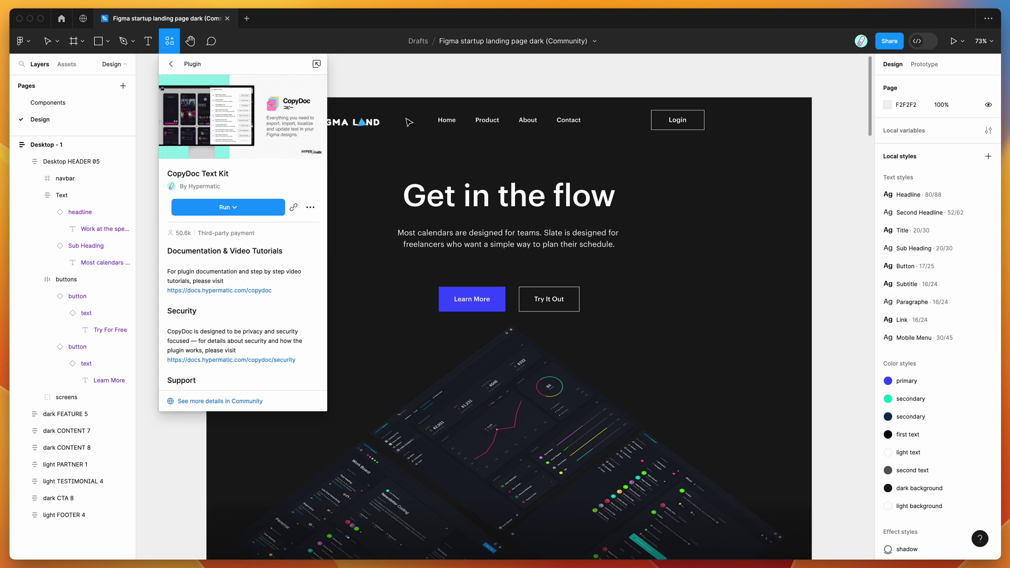
# Run the saved CopyDoc Text Kit plugin and place its window beside the hero text
pyautogui.click(408, 88)
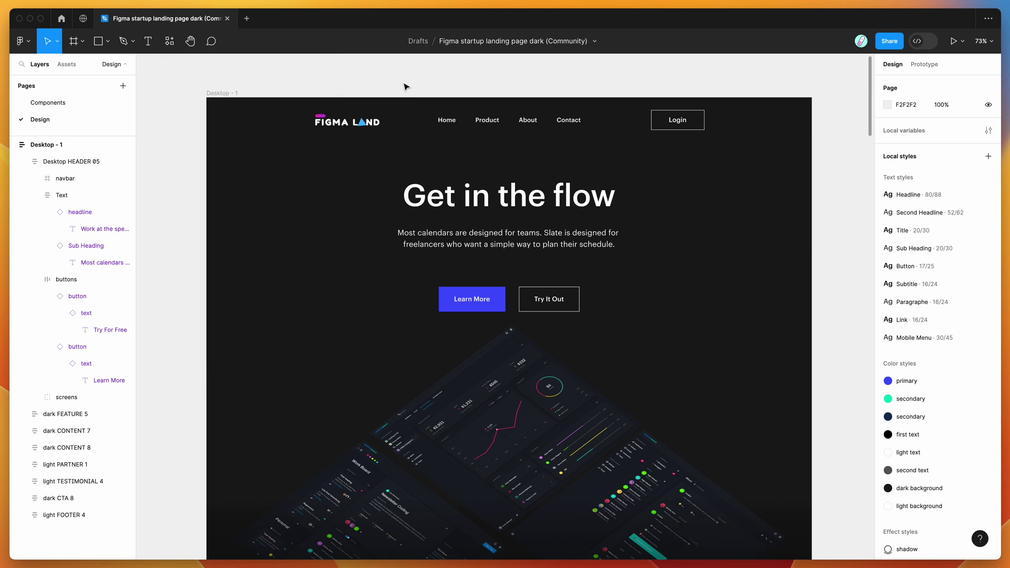
pyautogui.rightClick(338, 75)
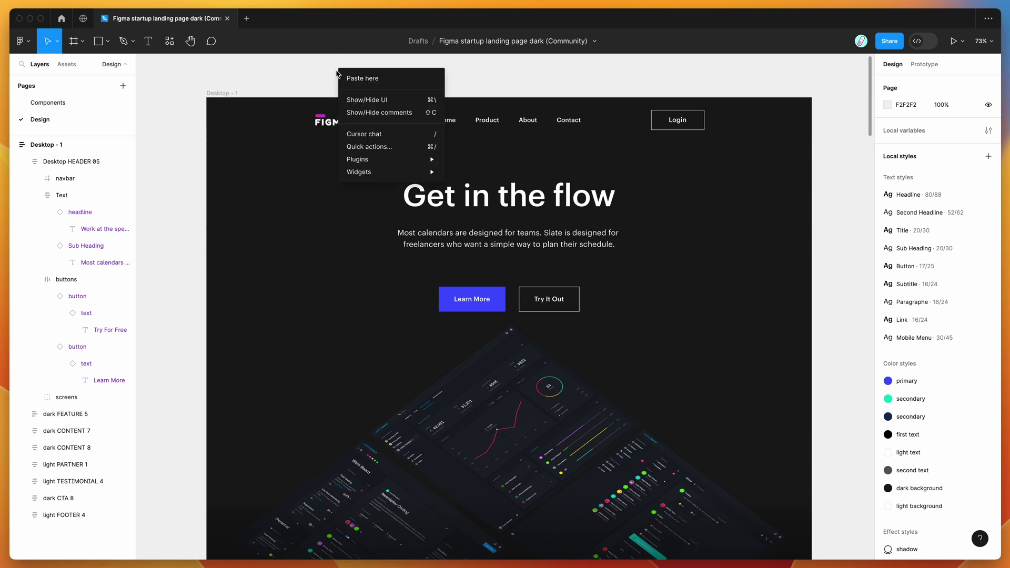
pyautogui.moveTo(381, 159)
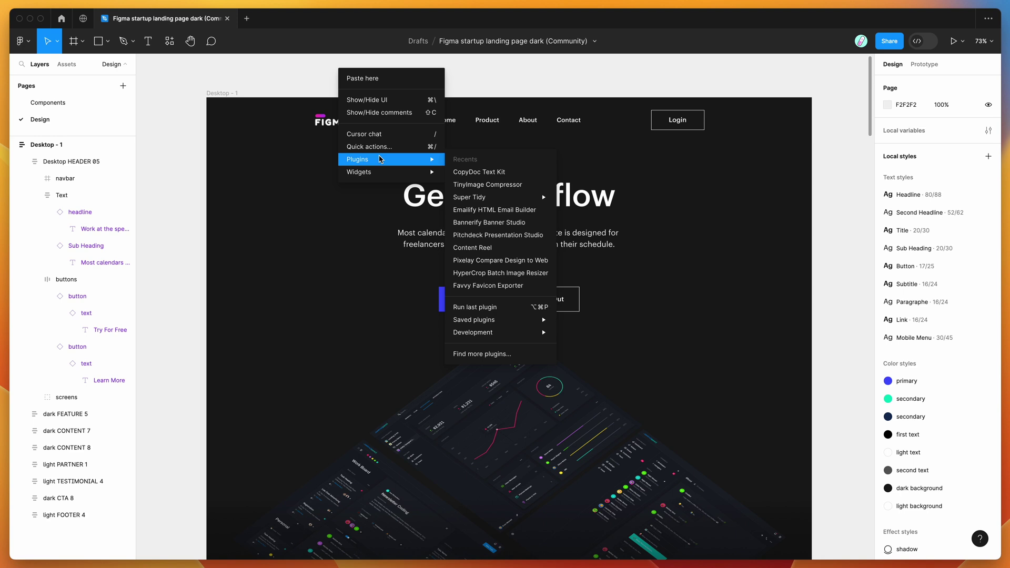
pyautogui.moveTo(493, 319)
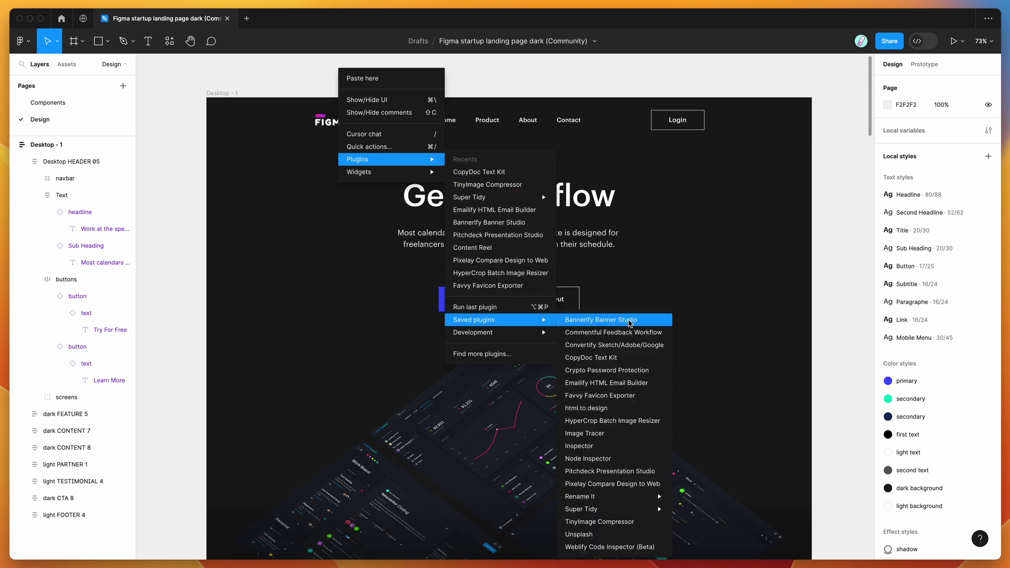
pyautogui.click(610, 360)
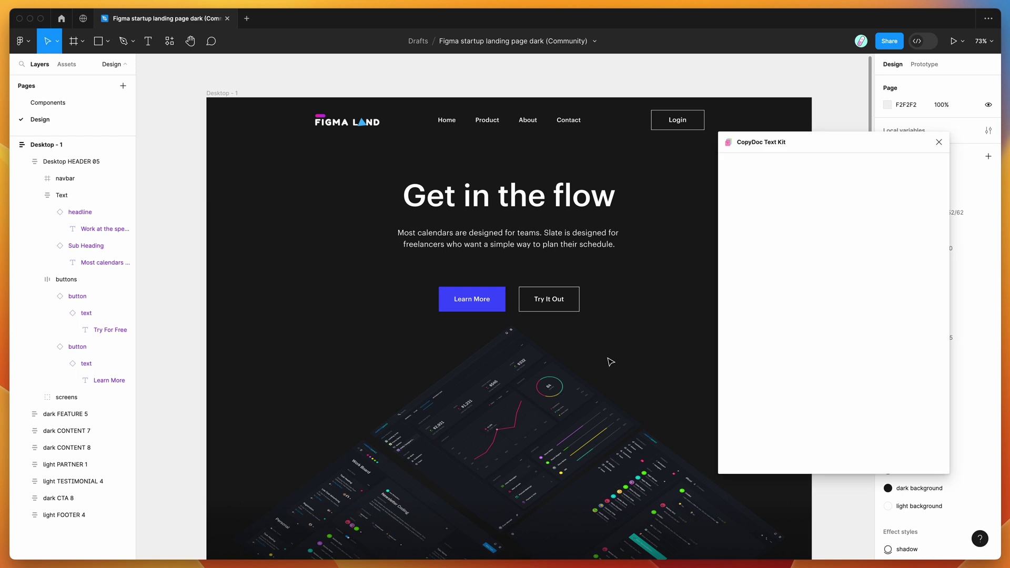
pyautogui.moveTo(810, 145); pyautogui.dragTo(723, 149)
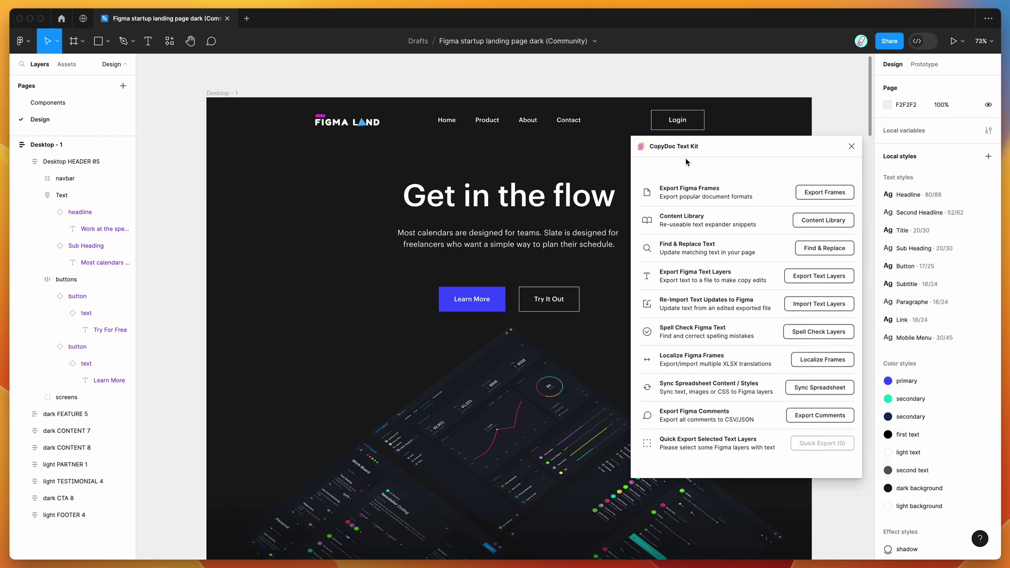
pyautogui.moveTo(699, 148); pyautogui.dragTo(696, 155)
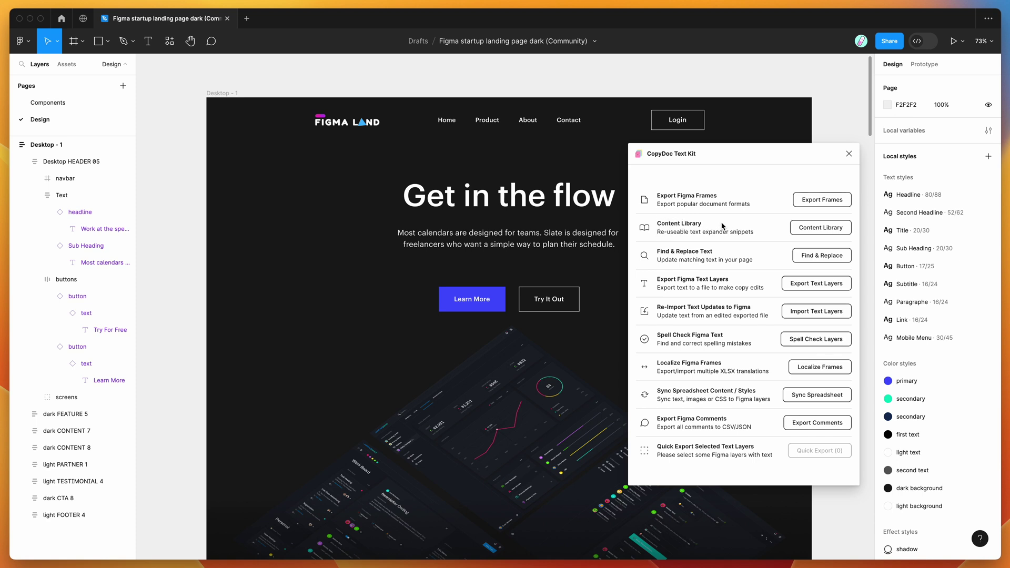
# Open the plugin's Content Library and review the text variants stored in the //heading snippet
pyautogui.click(814, 229)
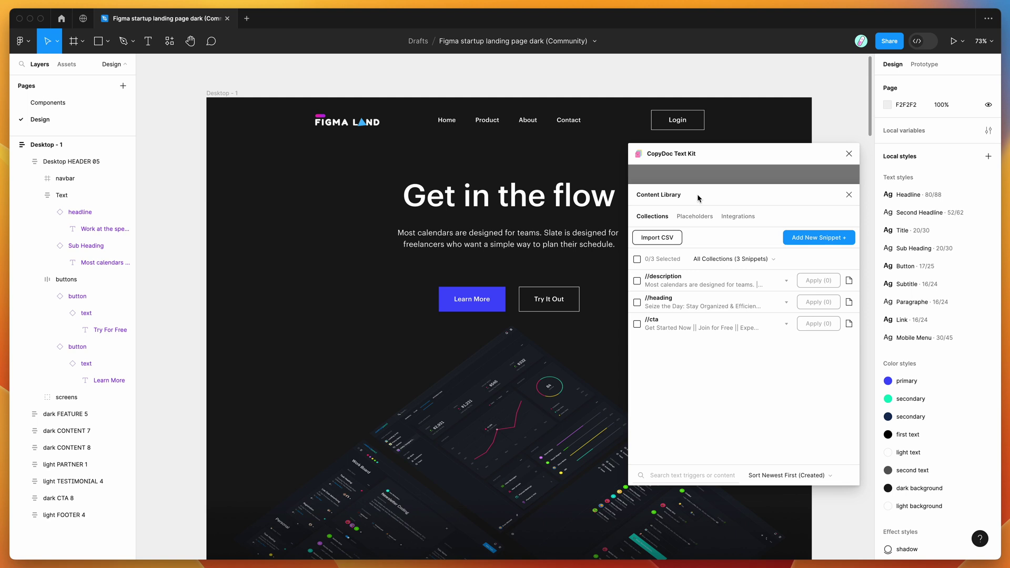
pyautogui.moveTo(716, 155); pyautogui.dragTo(720, 160)
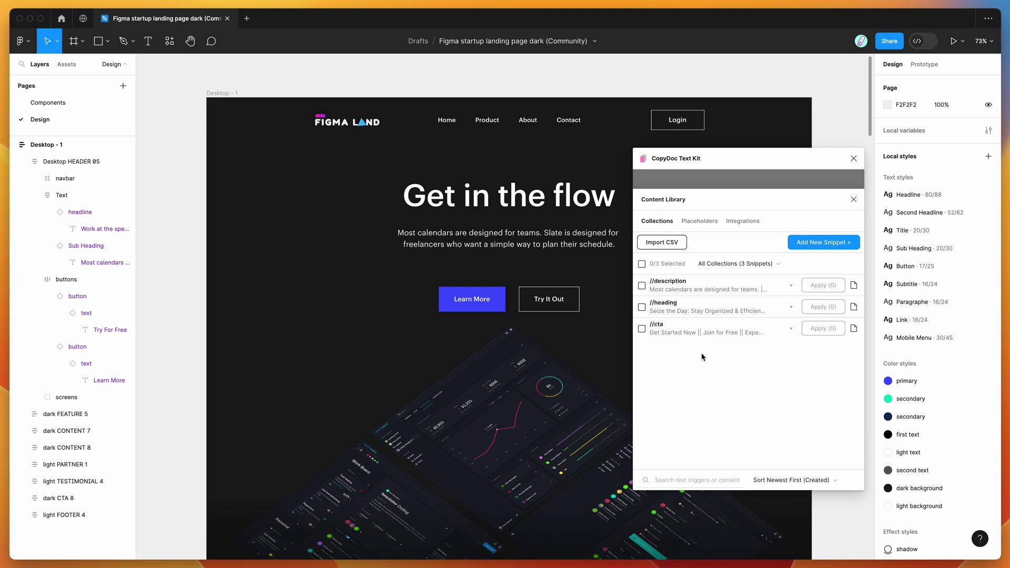
pyautogui.click(699, 291)
pyautogui.click(698, 292)
pyautogui.click(693, 314)
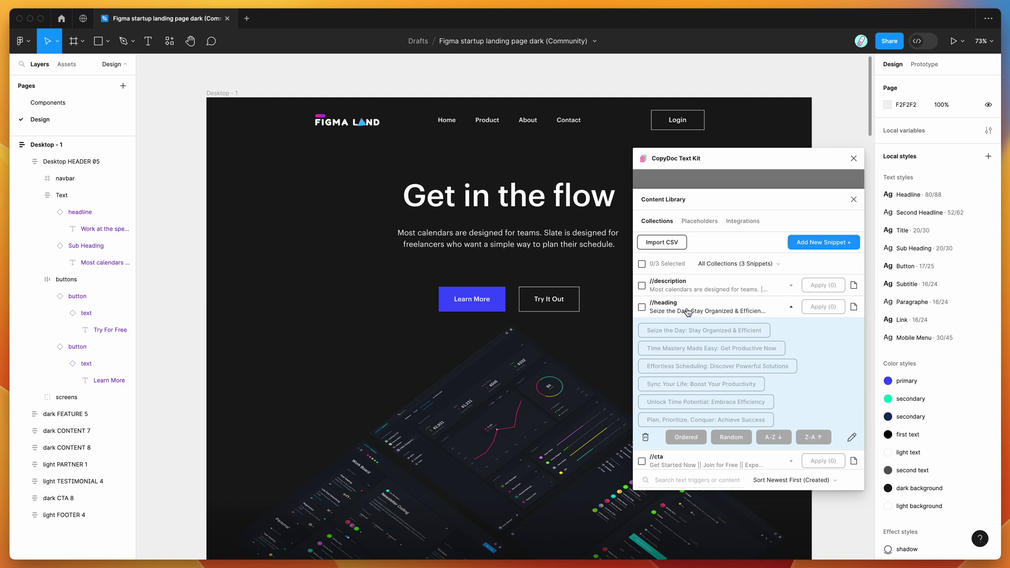
pyautogui.click(688, 312)
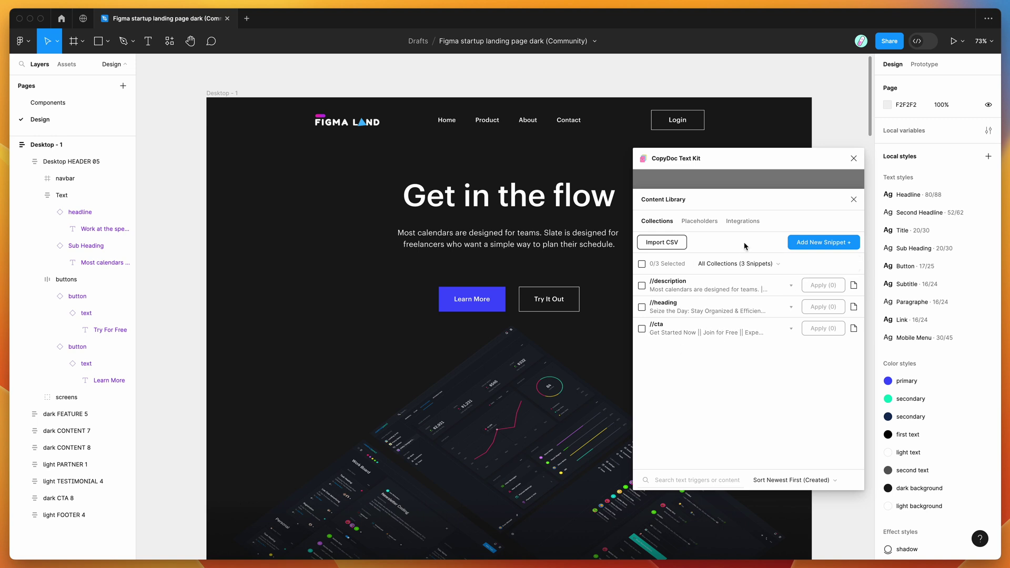
pyautogui.click(813, 243)
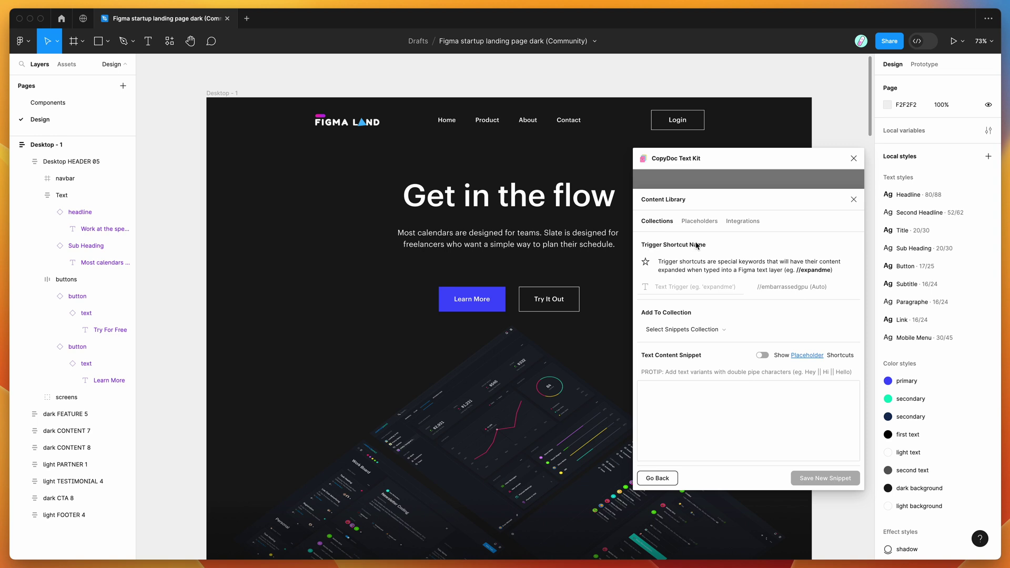
pyautogui.click(679, 287)
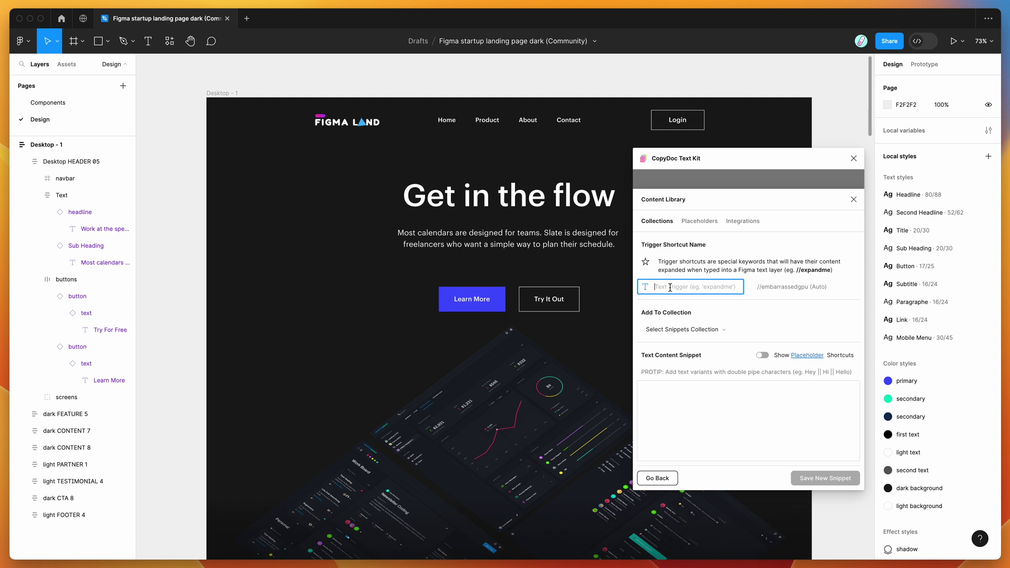
pyautogui.click(670, 269)
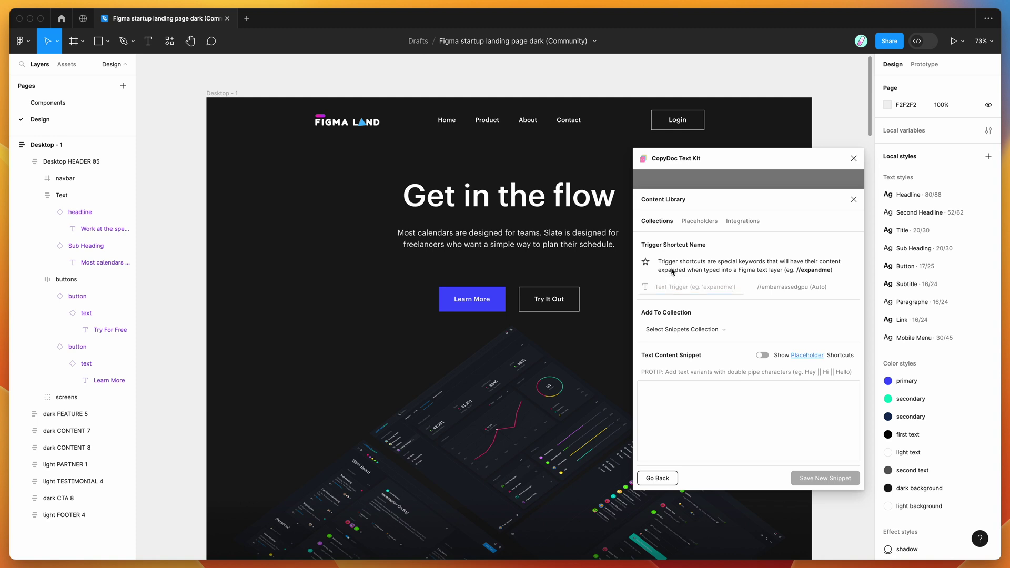
pyautogui.click(657, 478)
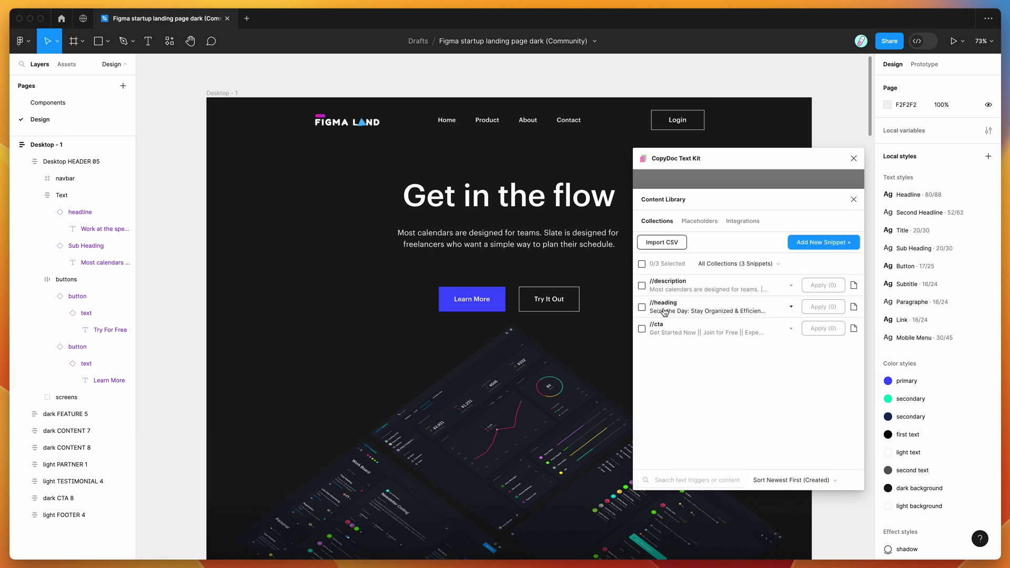
# Replace the hero headline text with the //heading trigger shortcut so that it expands into snippet text
pyautogui.doubleClick(542, 195)
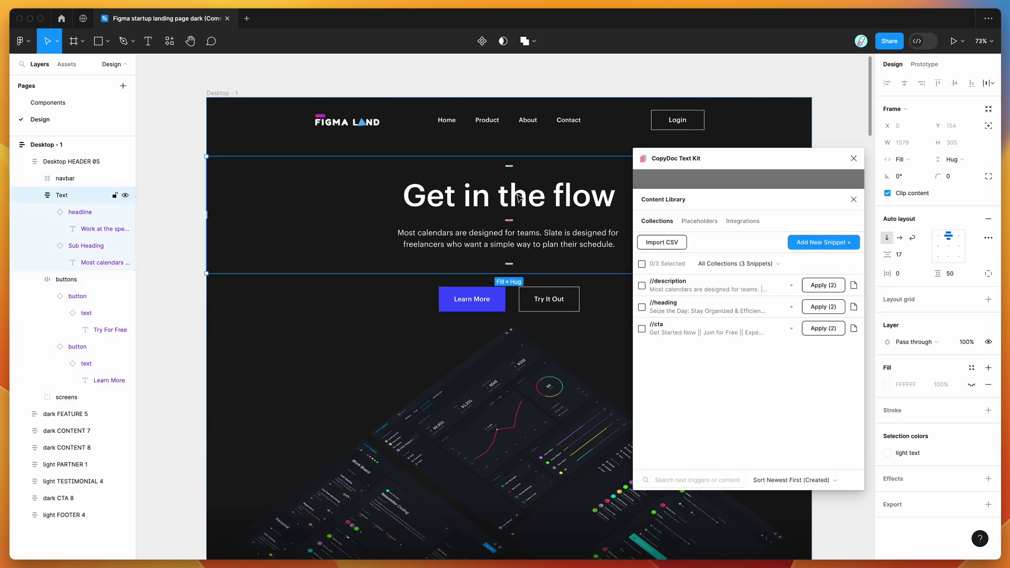
pyautogui.doubleClick(518, 198)
pyautogui.doubleClick(518, 198)
pyautogui.doubleClick(516, 194)
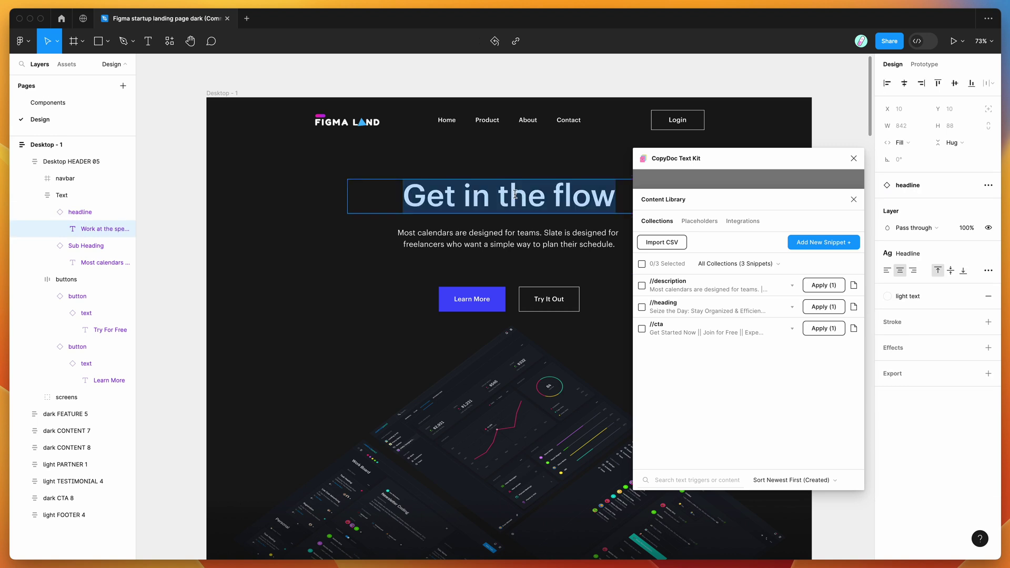
pyautogui.write('//headio')
pyautogui.press('BackSpace')
pyautogui.write('ng')
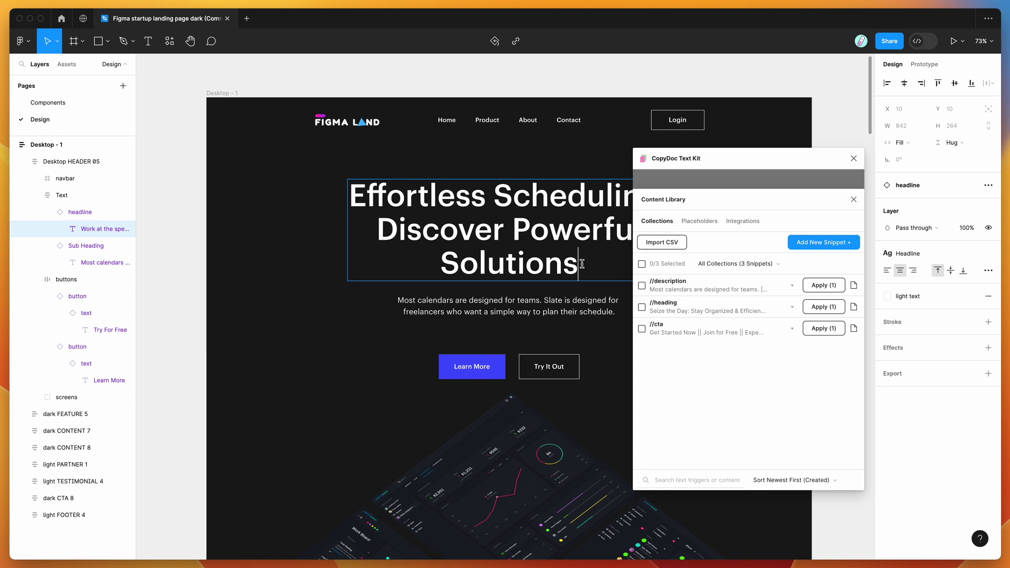
# Copy the //heading snippet from the library and paste it over the whole hero headline
pyautogui.moveTo(581, 263); pyautogui.dragTo(315, 189)
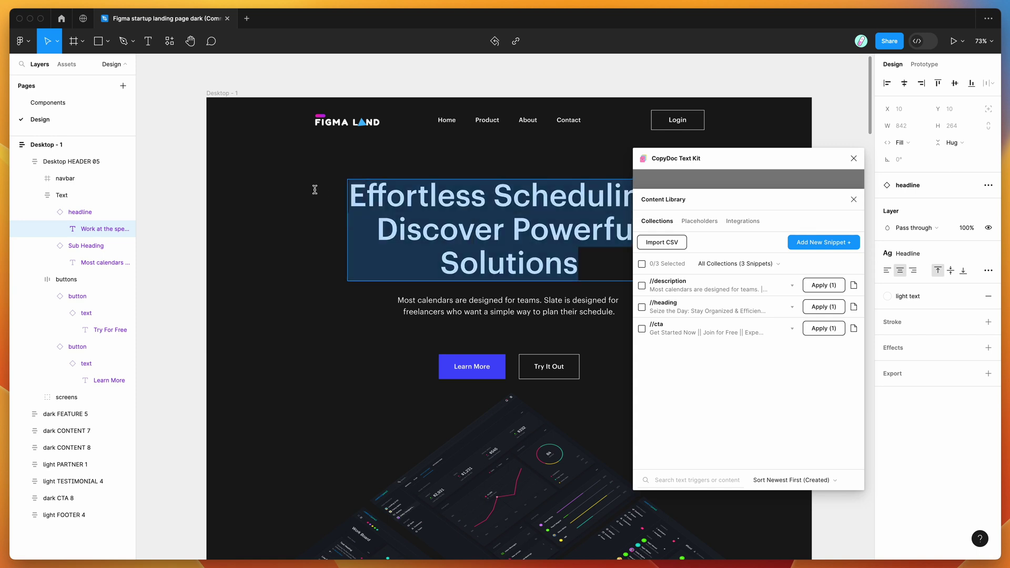
pyautogui.click(854, 306)
pyautogui.press('super+v')
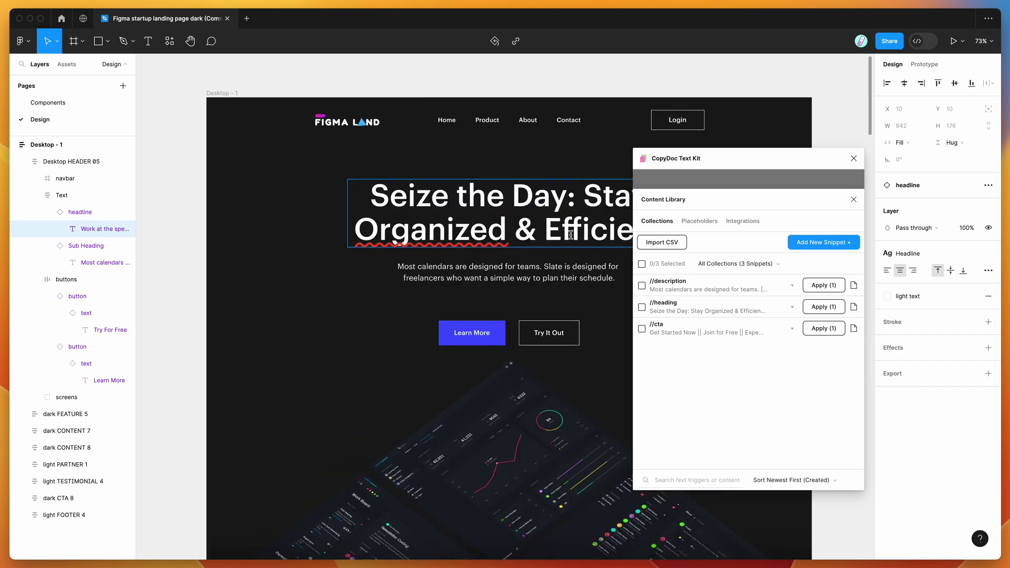
pyautogui.press('Escape')
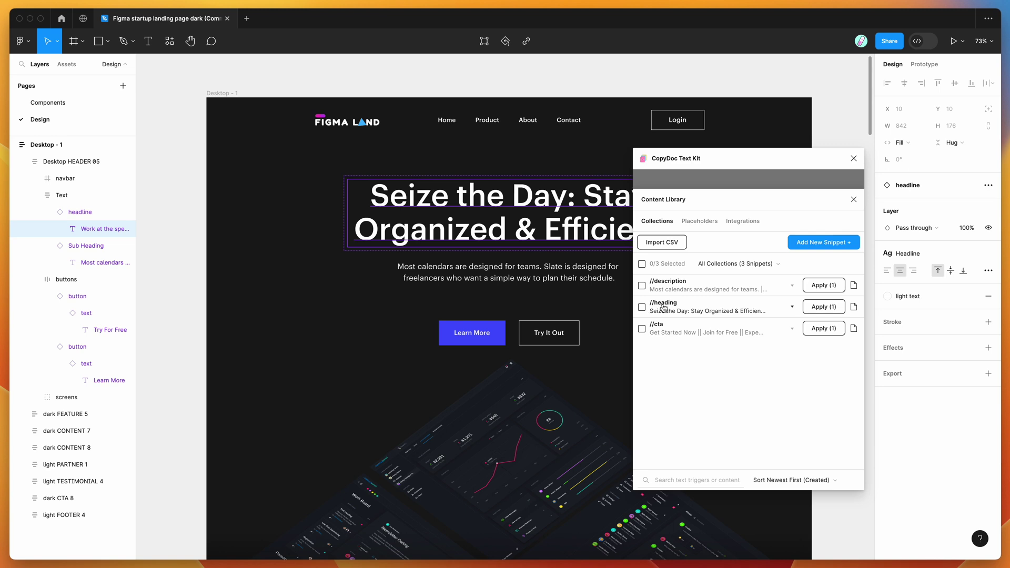
# Start a new content snippet with the trigger shortcut name tagline
pyautogui.click(813, 246)
pyautogui.click(679, 287)
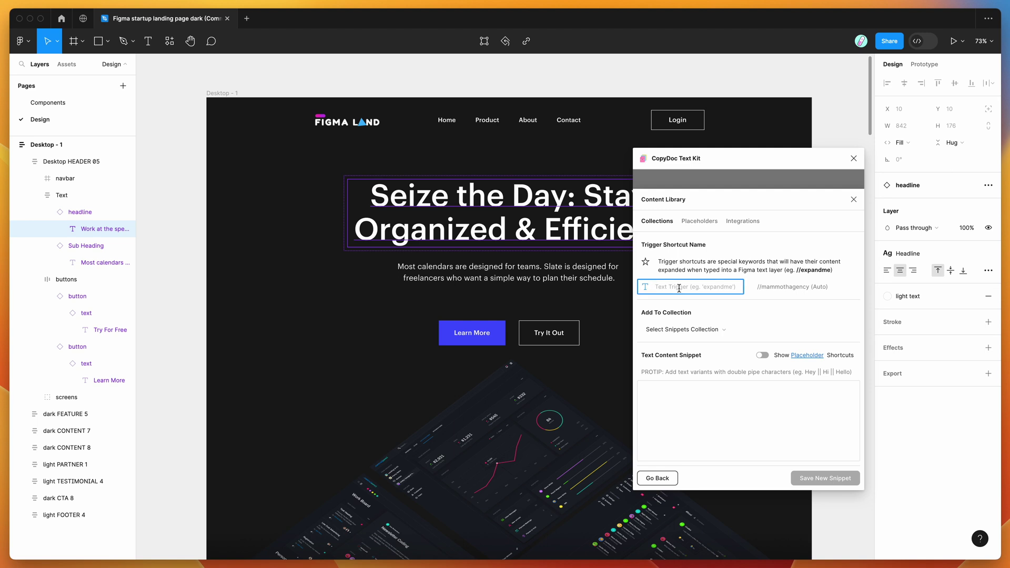
pyautogui.write('tagline')
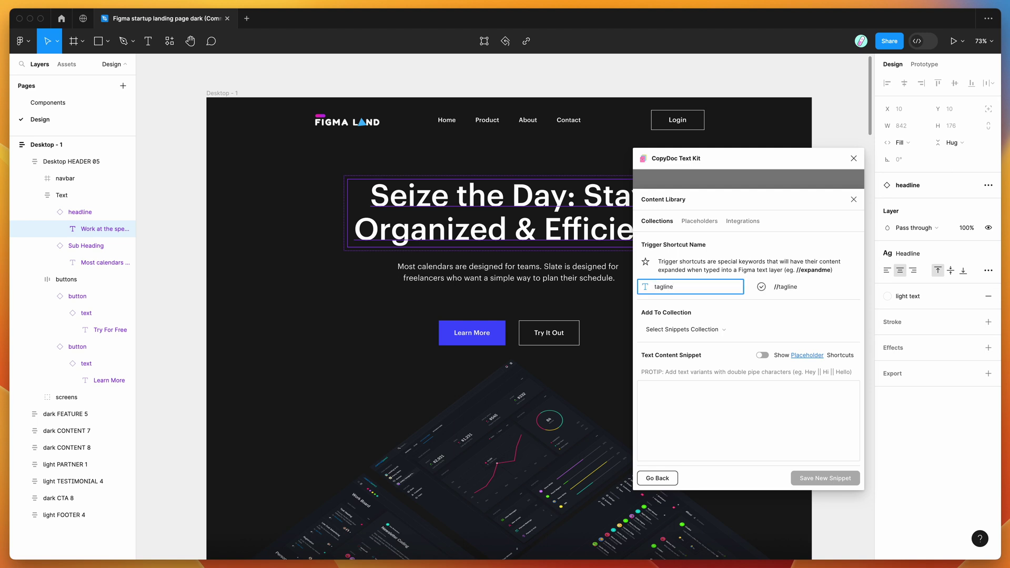
# Try a trigger shortcut name with the prefix "marketing." and set it back to tagline
pyautogui.moveTo(689, 287); pyautogui.dragTo(642, 288)
pyautogui.moveTo(774, 290); pyautogui.dragTo(799, 288)
pyautogui.click(802, 289)
pyautogui.click(709, 286)
pyautogui.press('super+a')
pyautogui.write('marketing.taglione')
pyautogui.press('super+a')
pyautogui.write('tag')
pyautogui.click(713, 311)
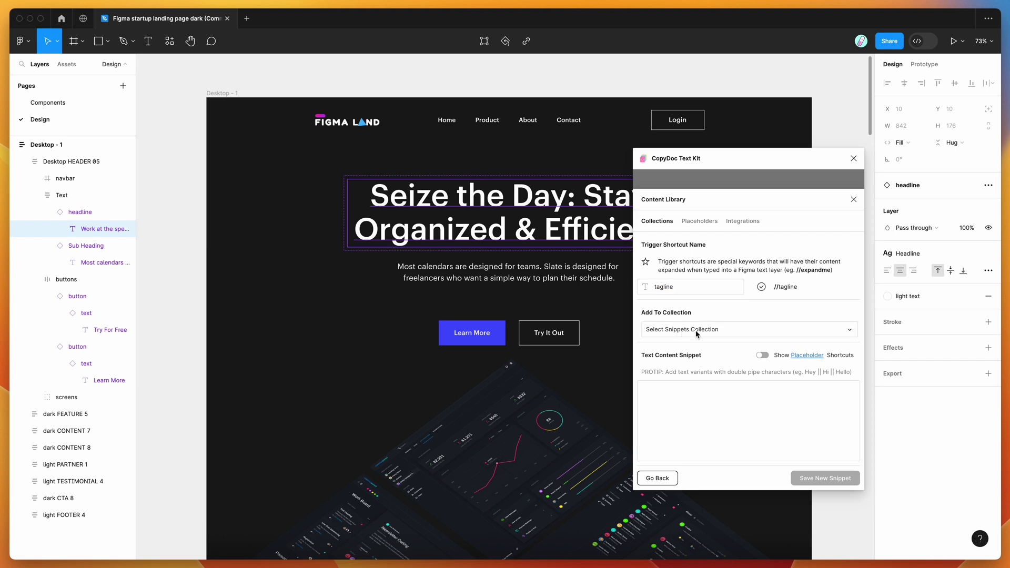
# Assign the tagline snippet to the Marketing Copy collection and paste the hero sub heading text as its content
pyautogui.click(695, 332)
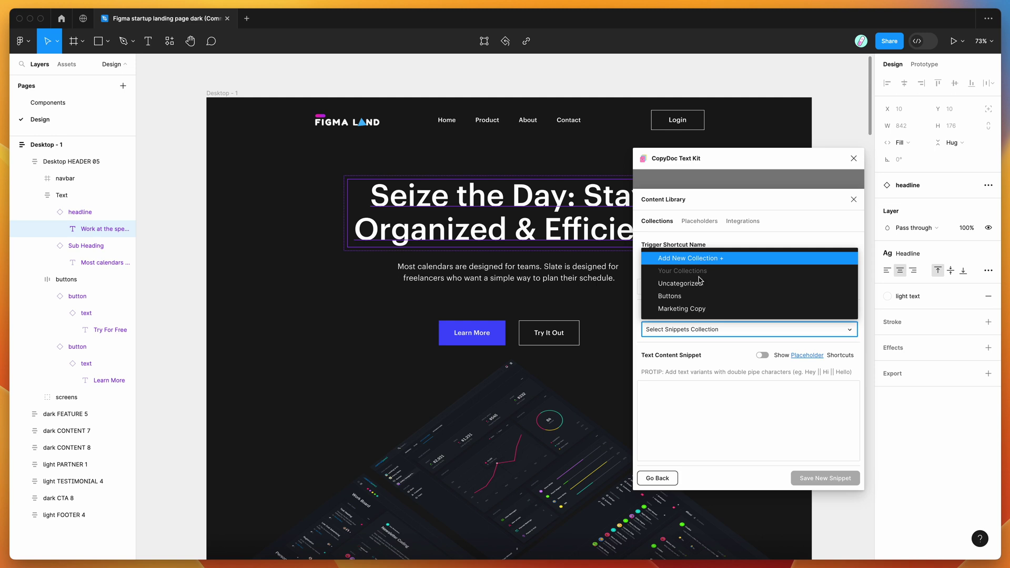
pyautogui.click(682, 311)
pyautogui.click(705, 419)
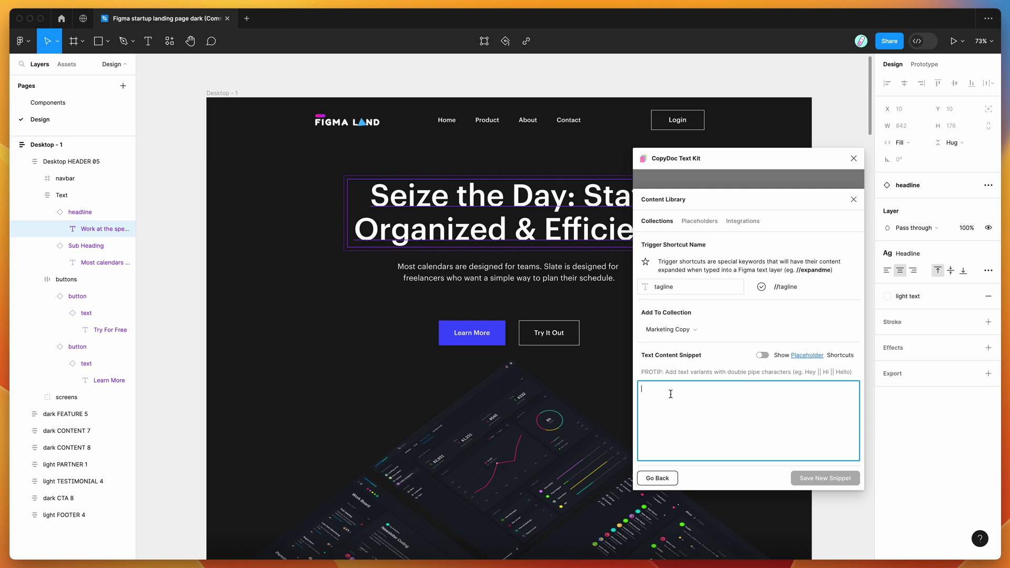
pyautogui.click(584, 278)
pyautogui.doubleClick(571, 275)
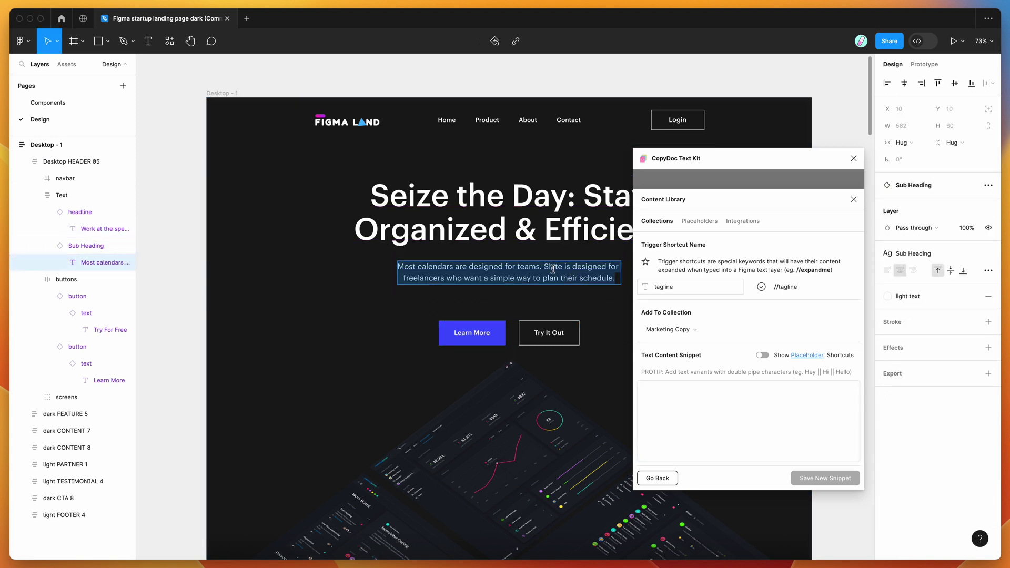
pyautogui.click(690, 398)
pyautogui.press('super+v')
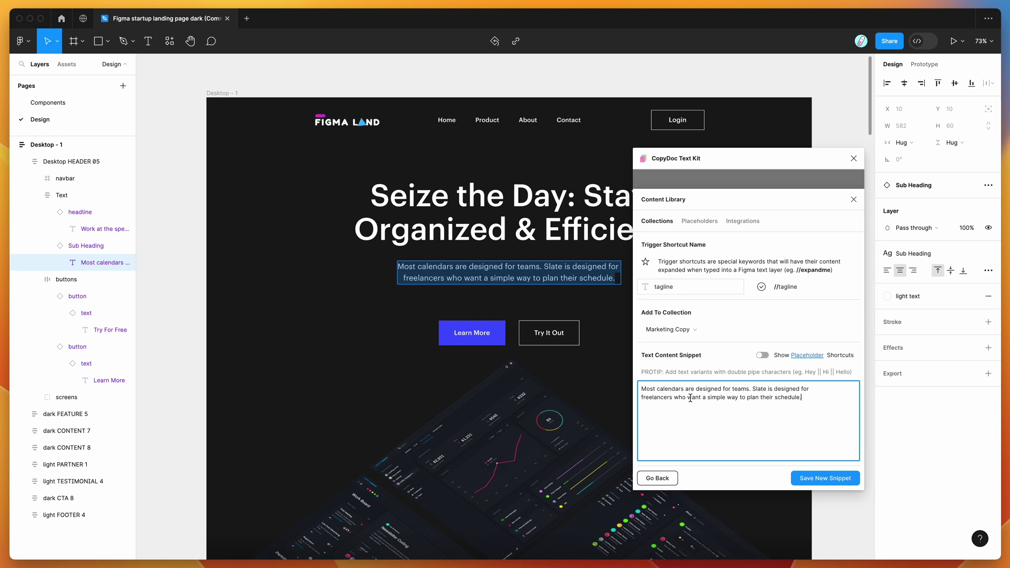
# Remove the line break before "freelancers" in the snippet content and save the new snippet
pyautogui.tripleClick(742, 394)
pyautogui.click(738, 421)
pyautogui.click(643, 398)
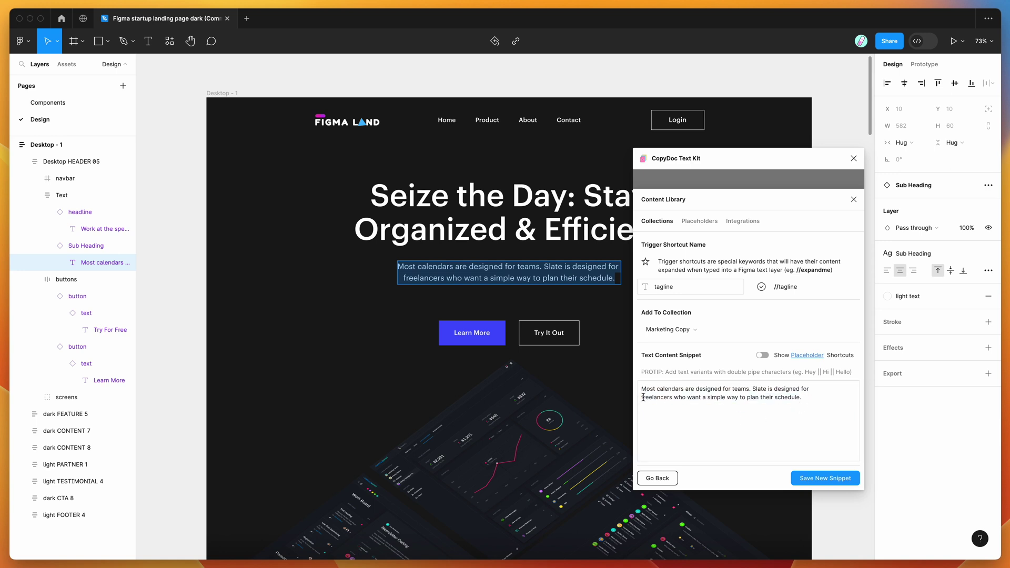
pyautogui.press('BackSpace')
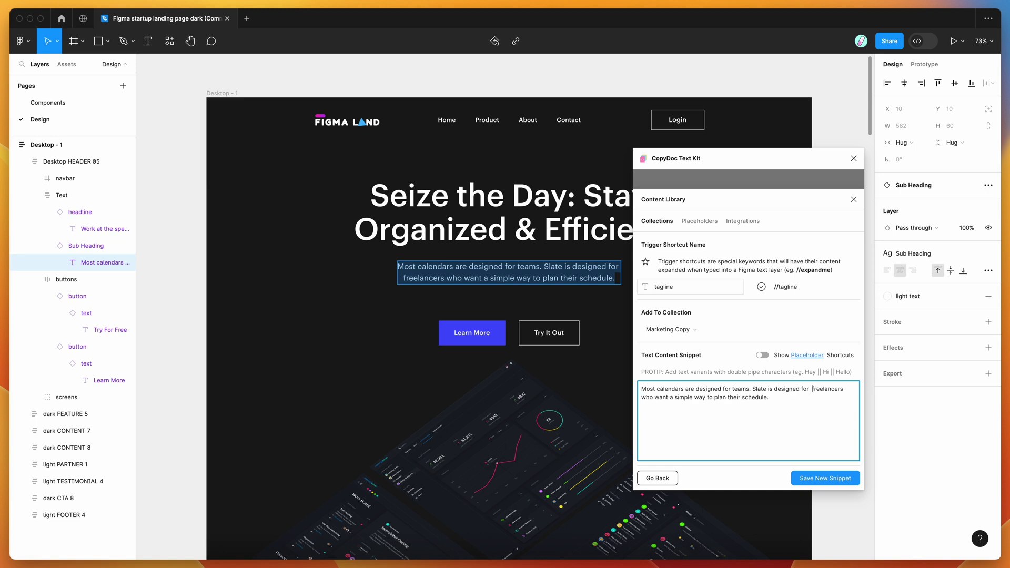
pyautogui.press('BackSpace')
pyautogui.click(815, 479)
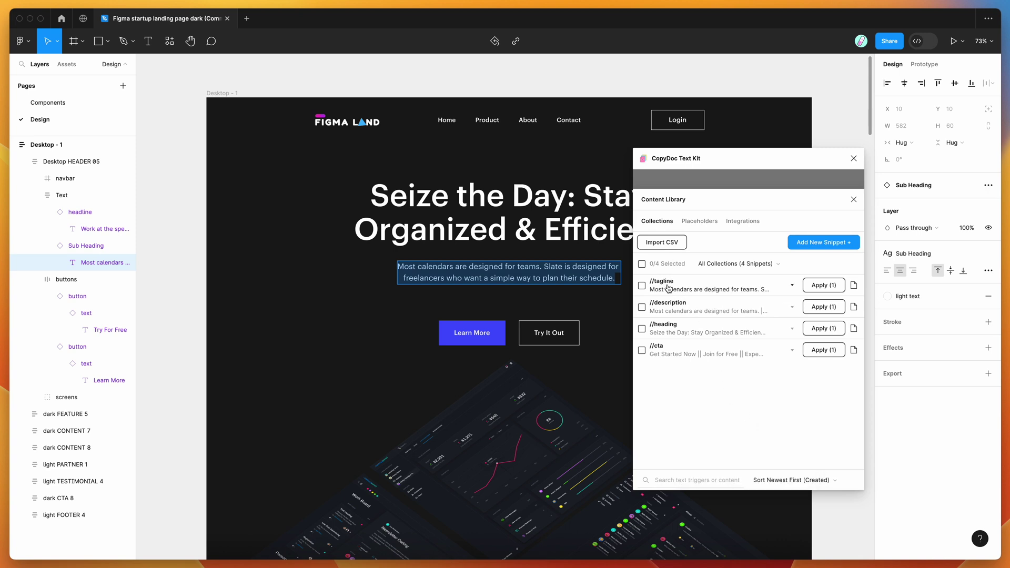
# Expand the //tagline snippet and examine the text layers in the Features section where snippets could be used
pyautogui.click(669, 288)
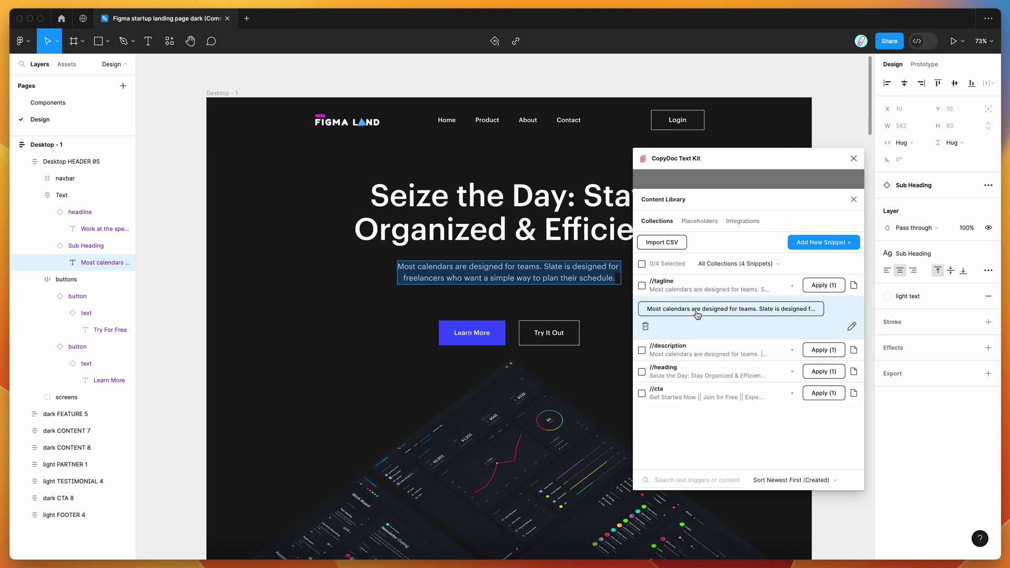
pyautogui.click(560, 232)
pyautogui.scroll(-10, 560, 232)
pyautogui.scroll(-3, 560, 232)
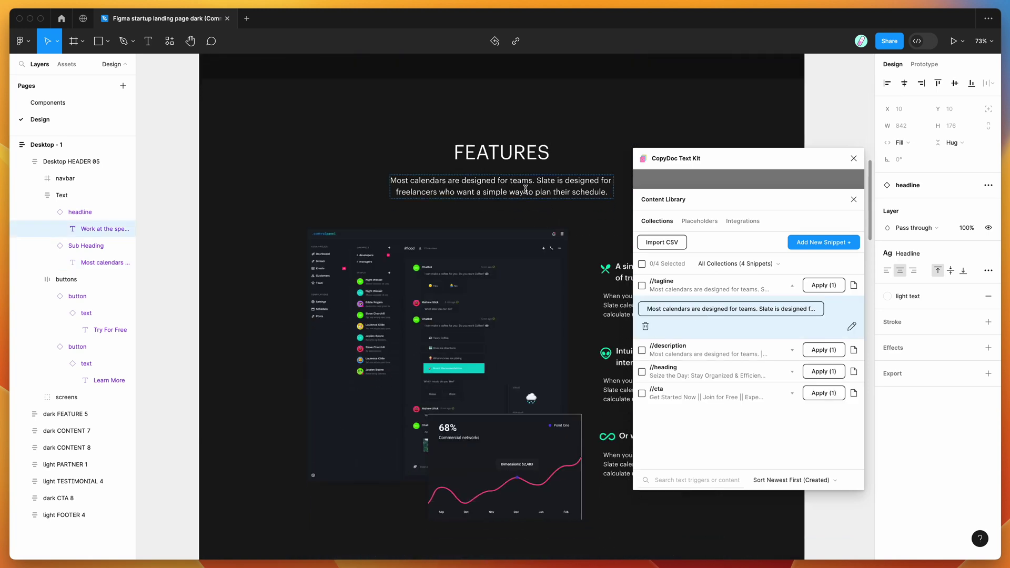
pyautogui.click(523, 183)
pyautogui.scroll(-5, 523, 185)
pyautogui.hscroll(2, 524, 184)
pyautogui.click(541, 115)
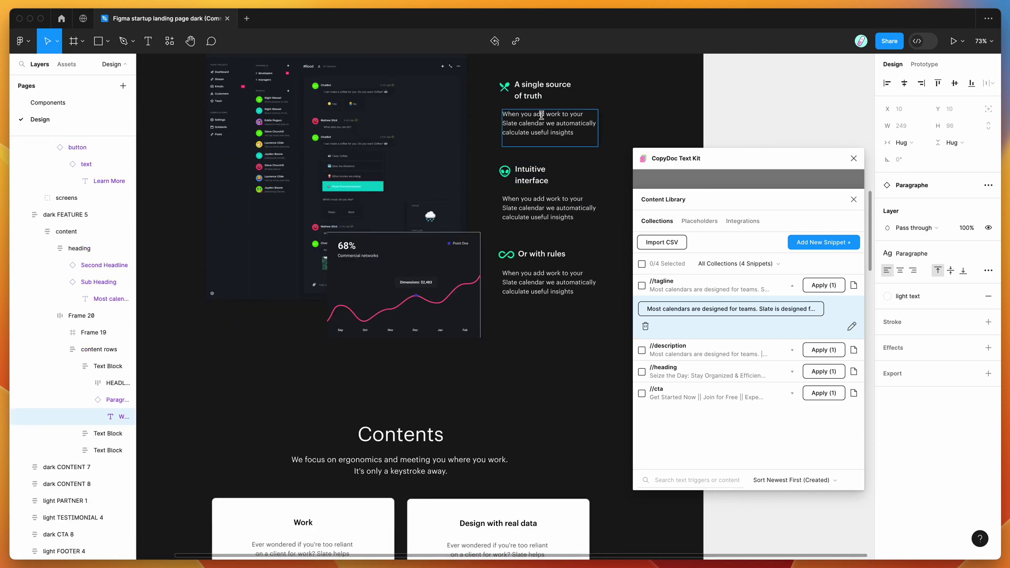
pyautogui.scroll(-1, 540, 121)
pyautogui.scroll(3, 547, 142)
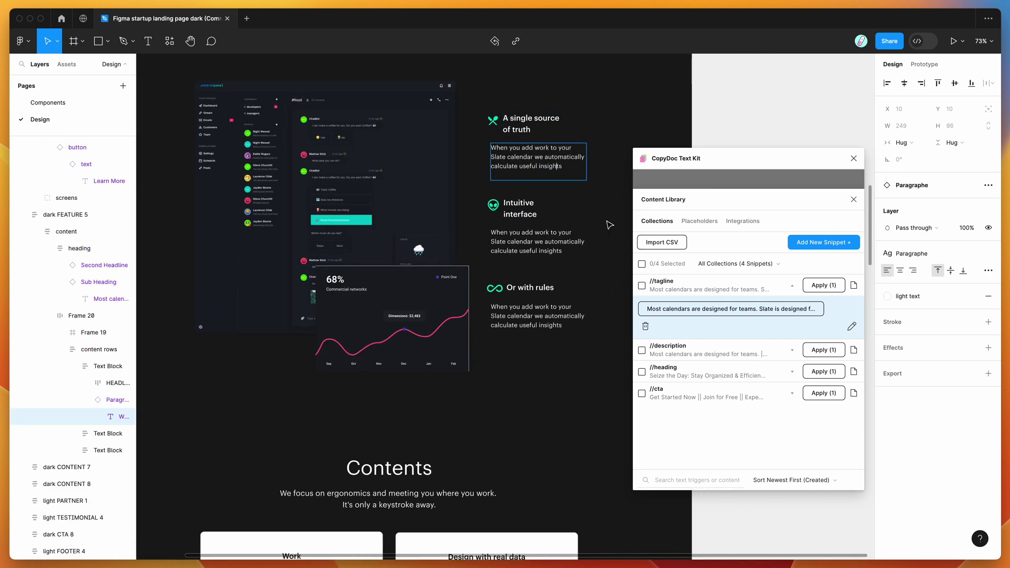
# Try the //tagline snippet on the first feature paragraph, undo it and reselect the paragraph's text
pyautogui.click(683, 311)
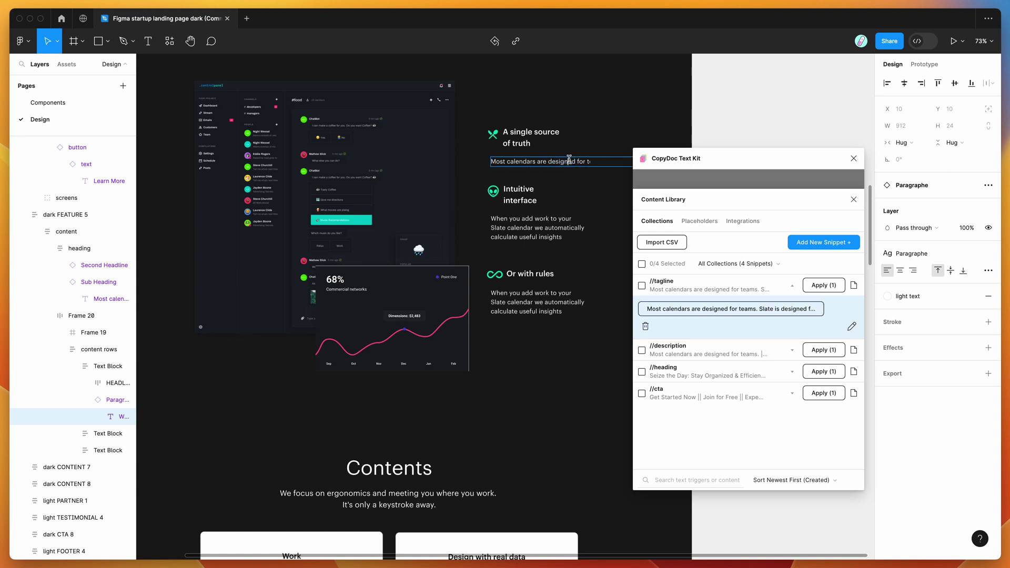
pyautogui.press('super+z')
pyautogui.press('super+a')
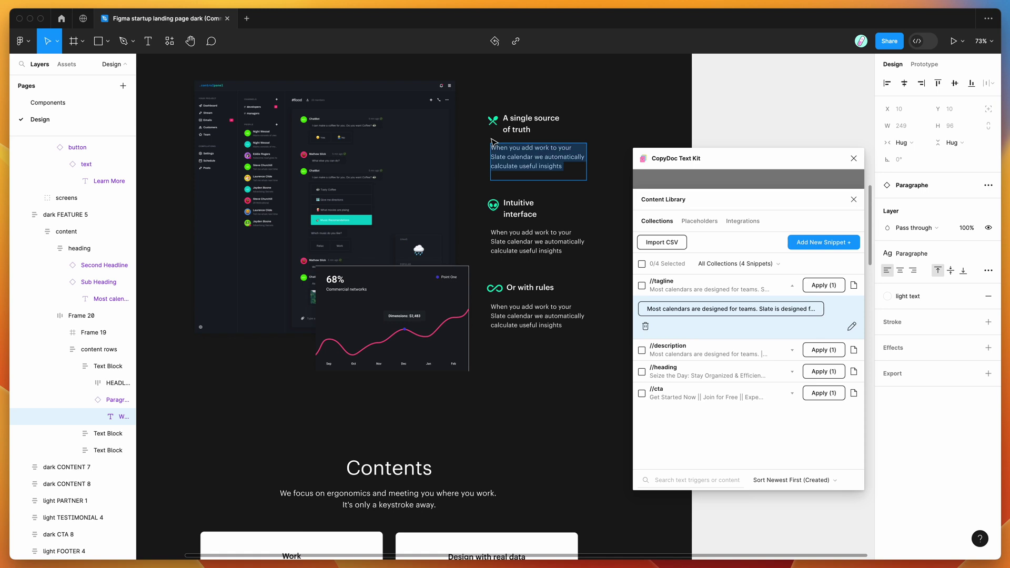
# Give the first feature paragraph a fixed width of 395 and apply the //tagline snippet text to it
pyautogui.scroll(-1, 605, 160)
pyautogui.click(904, 143)
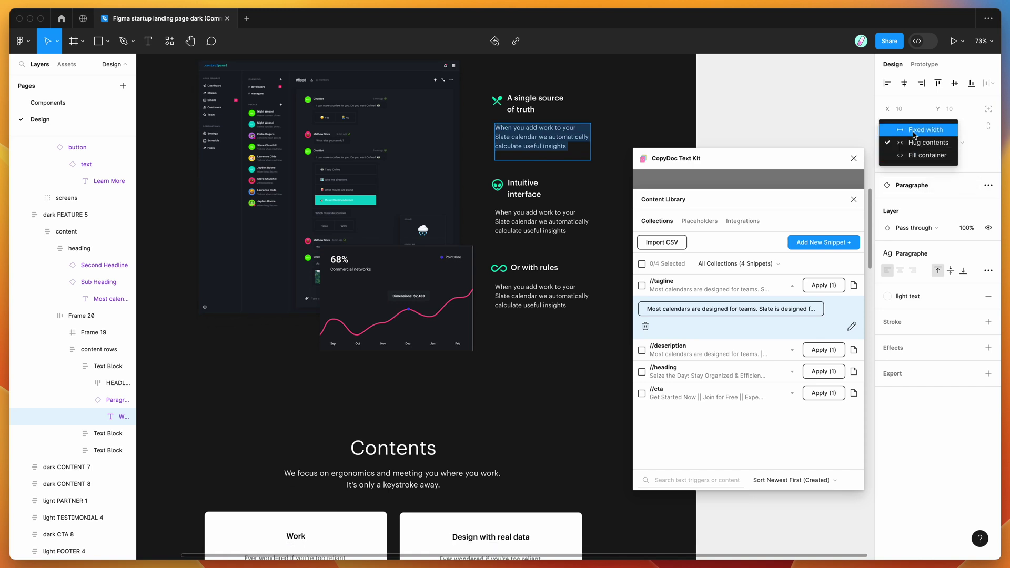
pyautogui.click(913, 134)
pyautogui.press('Escape')
pyautogui.hscroll(2, 669, 132)
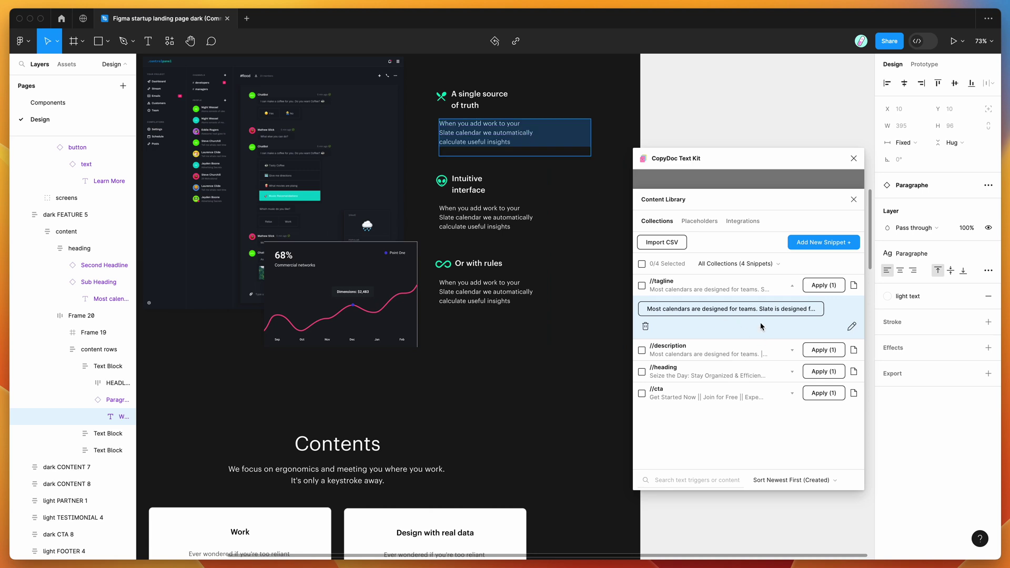
pyautogui.click(746, 310)
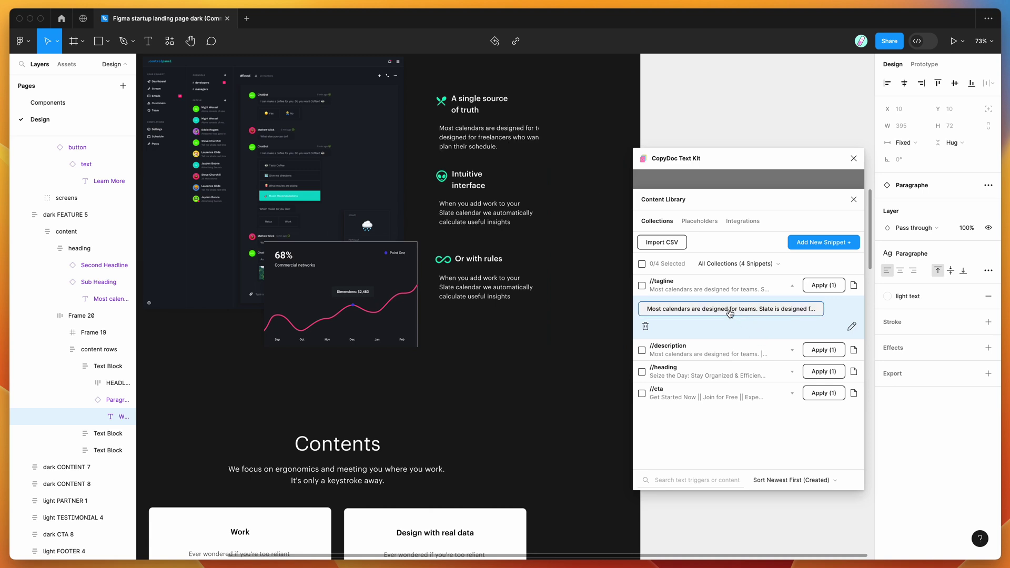
pyautogui.hscroll(-1, 487, 143)
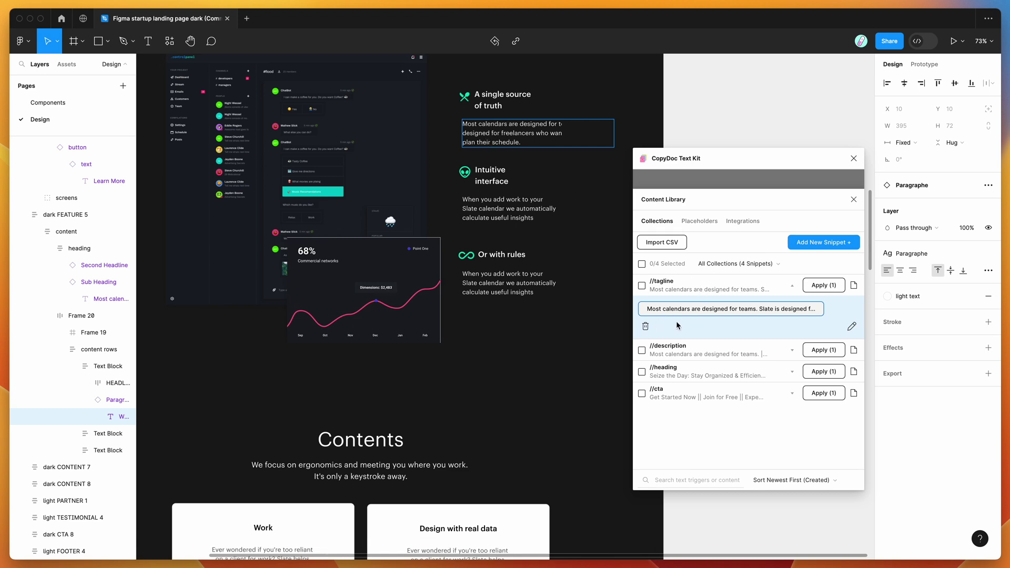
pyautogui.scroll(3, 541, 210)
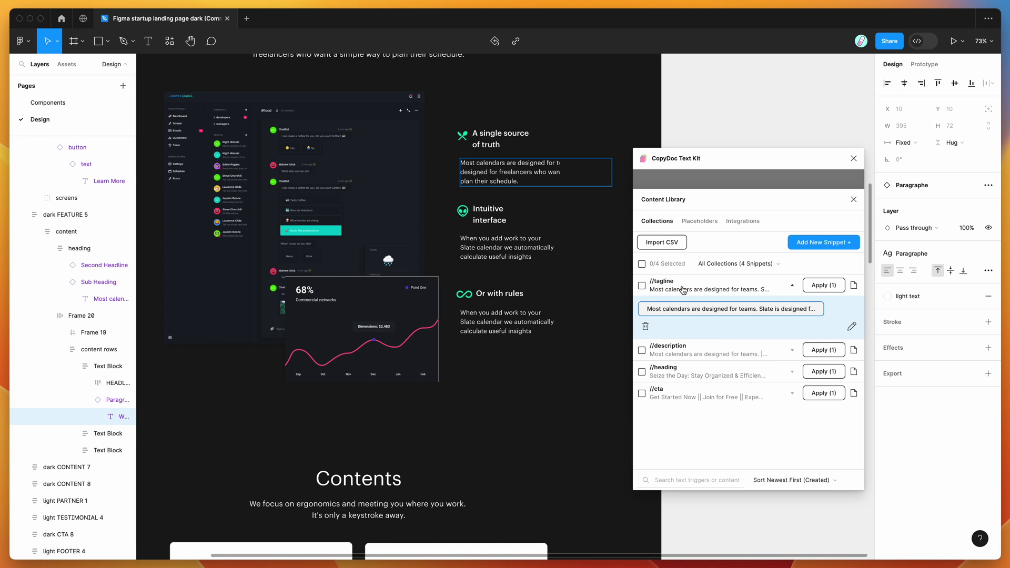
# Split the //tagline content at its two sentences with ||, add variants "Text variant example", "Another one here" and "And so far", and update the snippet
pyautogui.click(851, 326)
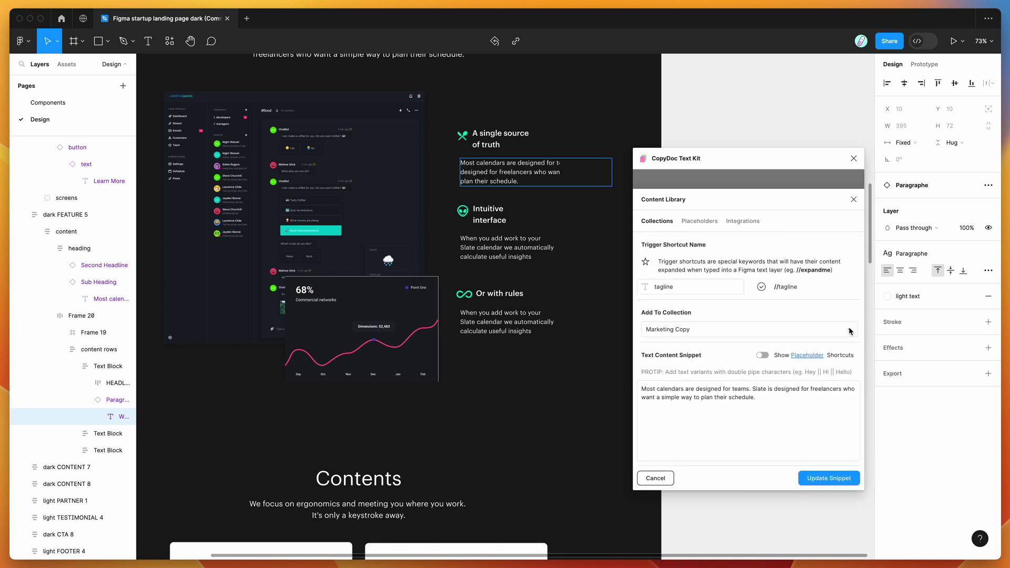
pyautogui.click(772, 402)
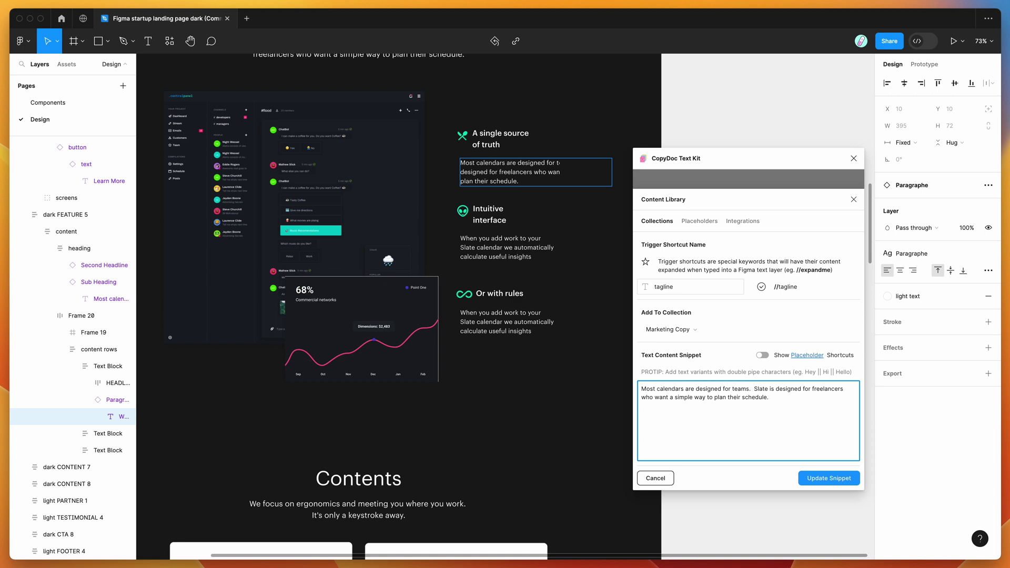
pyautogui.write('||')
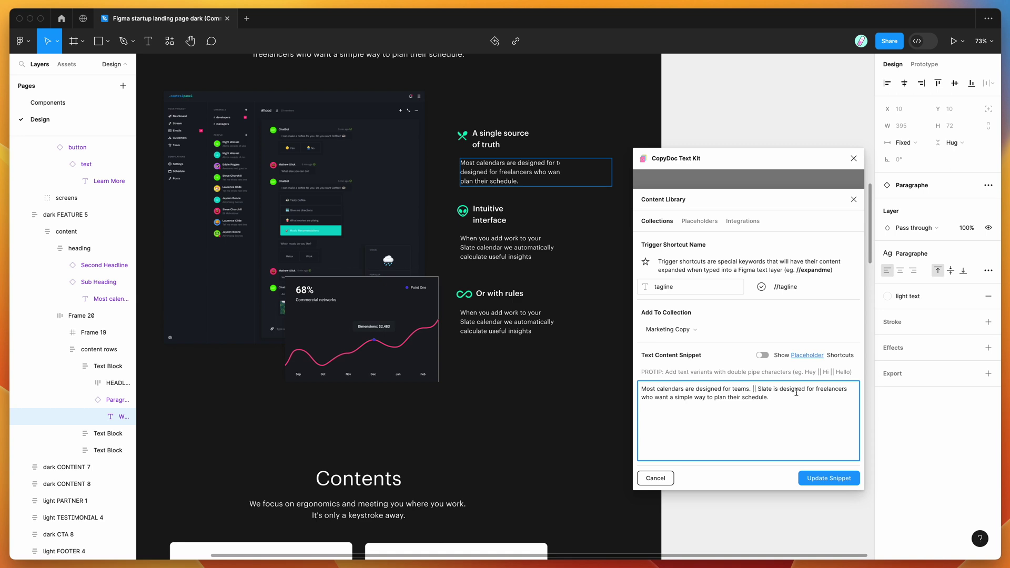
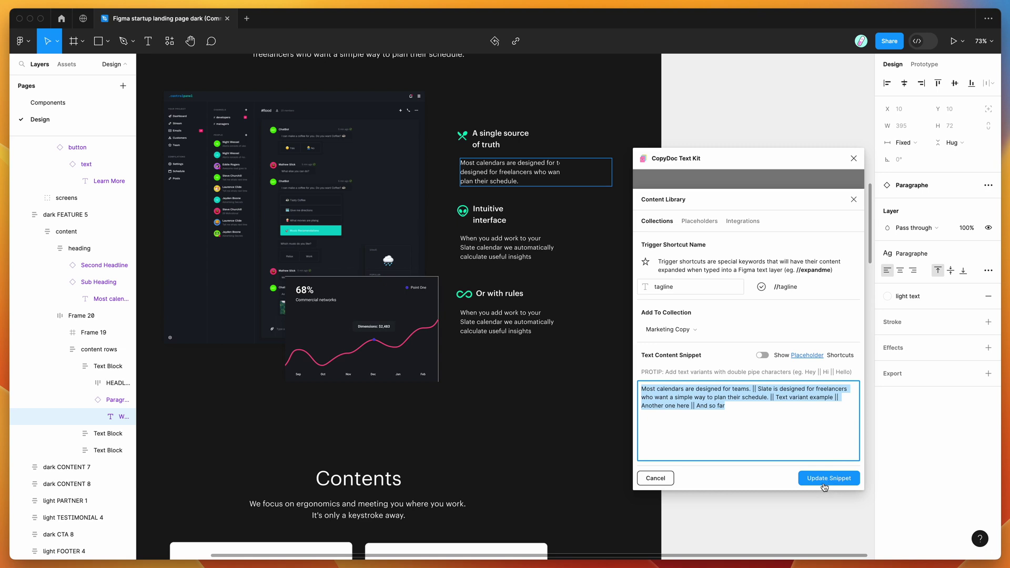
pyautogui.click(821, 480)
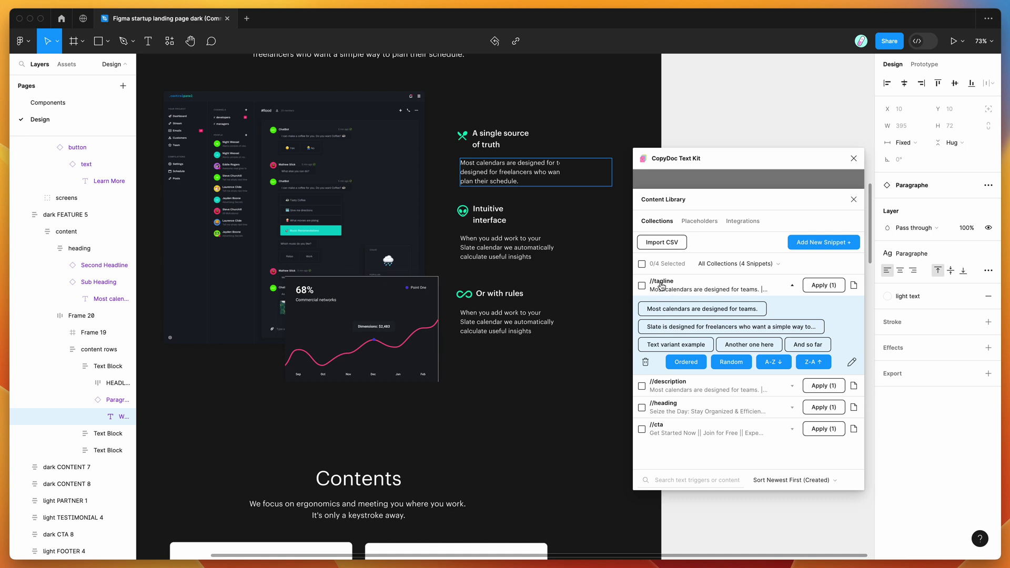
# Replace the first feature title's text with the //tagline trigger shortcut, repeating it to expand different variants
pyautogui.scroll(5, 431, 171)
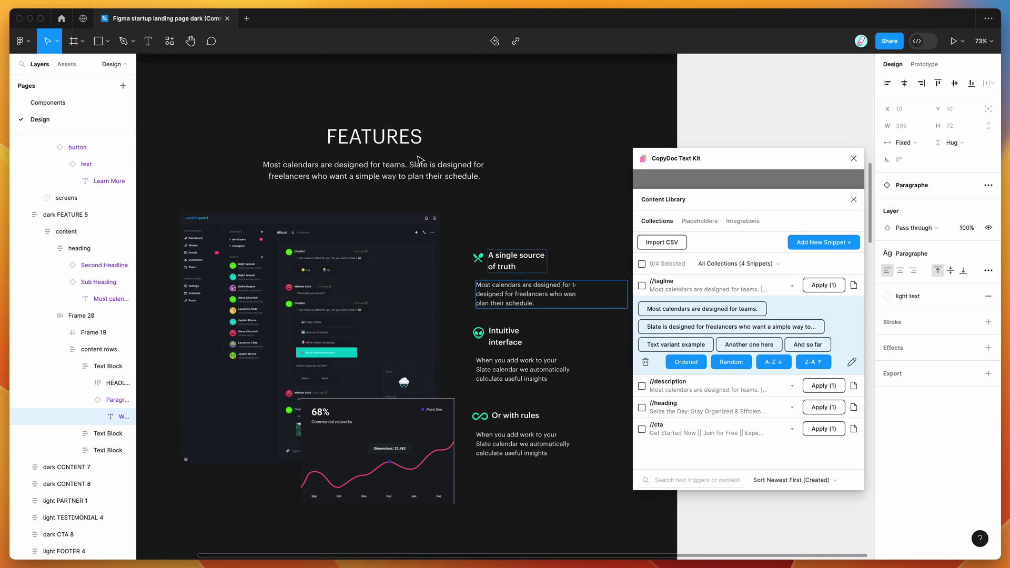
pyautogui.doubleClick(498, 256)
pyautogui.click(520, 266)
pyautogui.press('super+a')
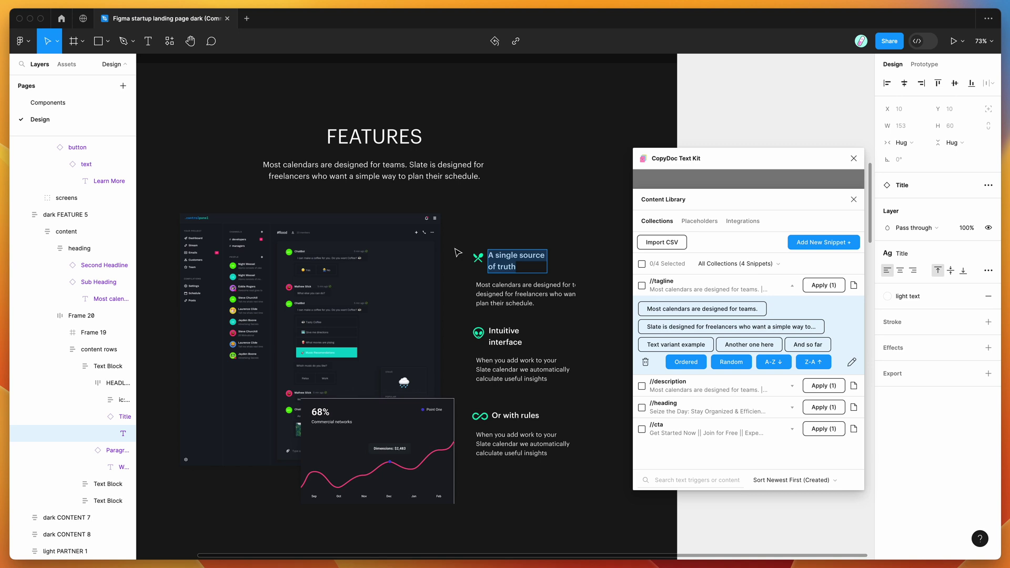
pyautogui.write('Another one here')
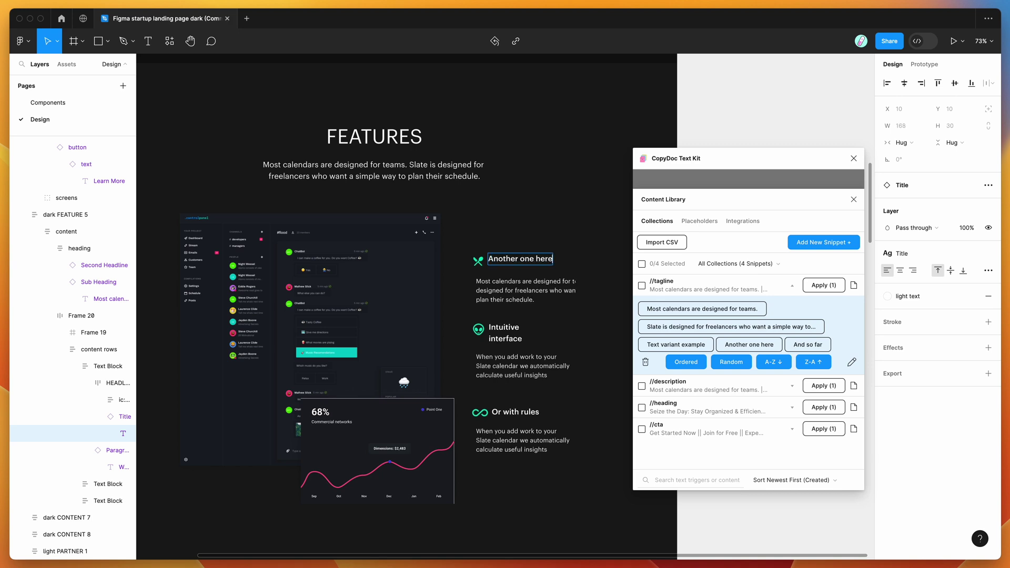
pyautogui.tripleClick(509, 257)
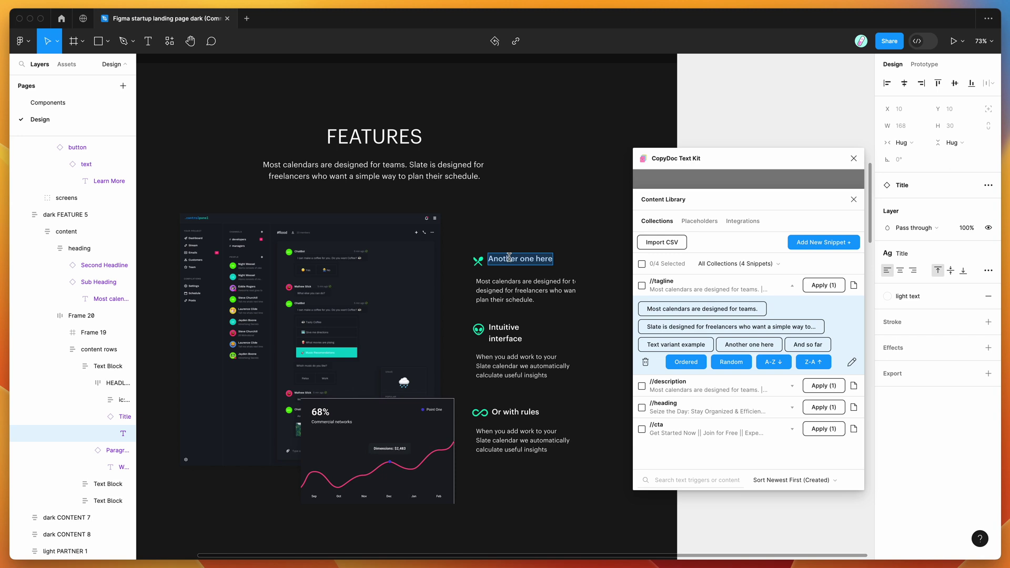
pyautogui.write('//tagline')
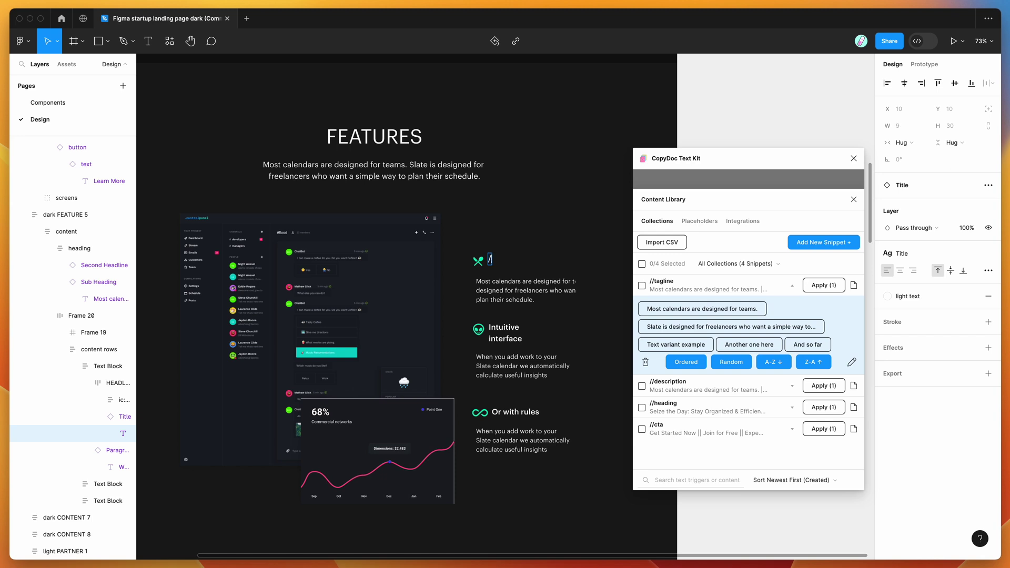
pyautogui.tripleClick(535, 259)
pyautogui.write('//tagline')
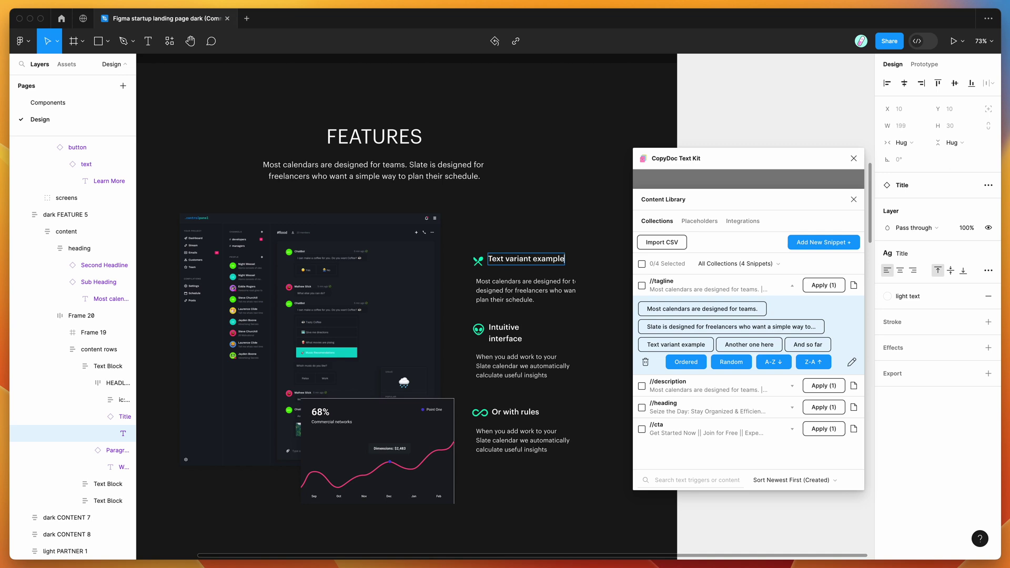
# Apply the first four //tagline variants to the first feature title one after another, ending with "Another one here"
pyautogui.click(683, 313)
pyautogui.click(688, 332)
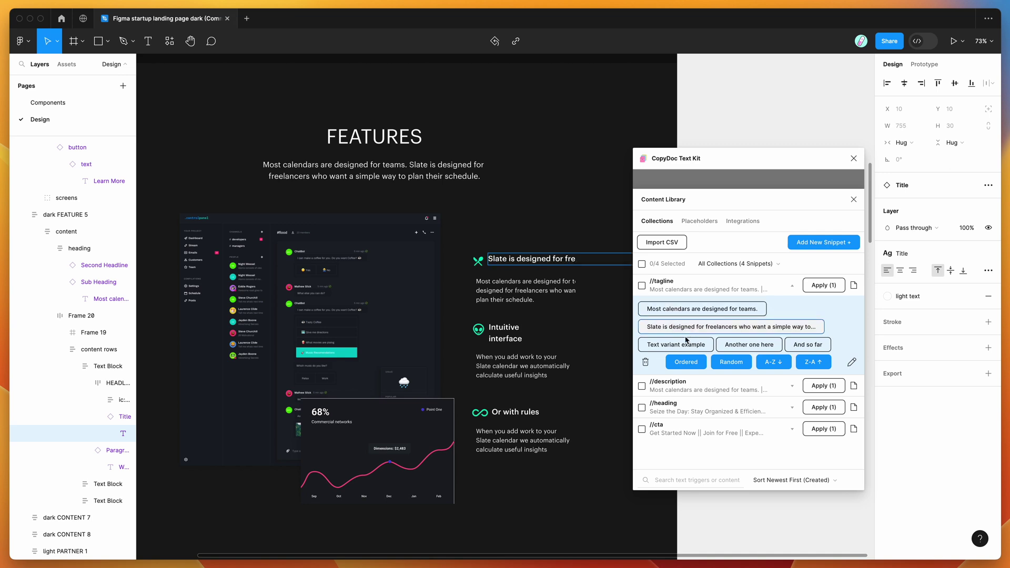
pyautogui.click(681, 347)
pyautogui.click(744, 348)
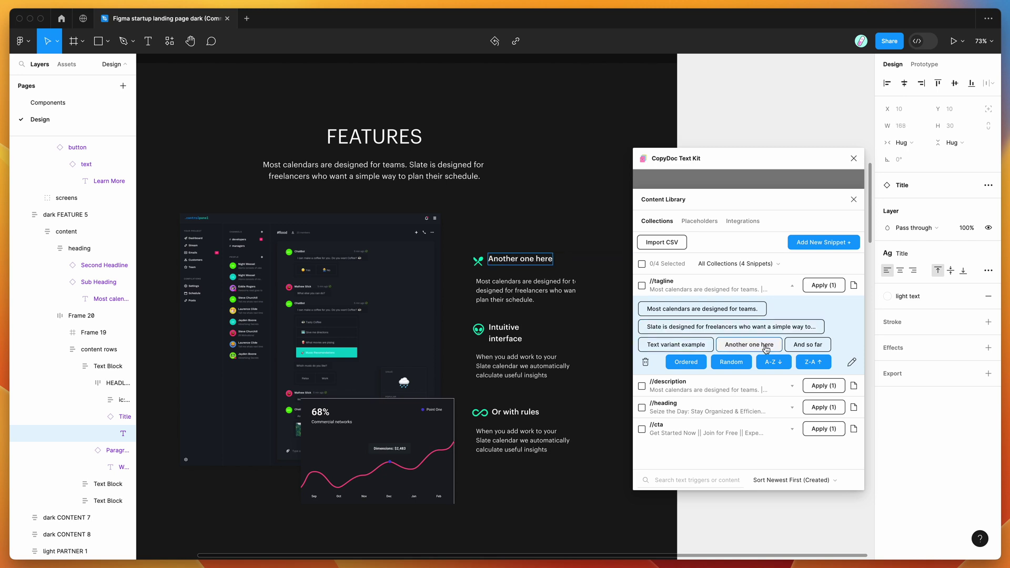
# Select the title text layers of all three feature text blocks together
pyautogui.click(506, 333)
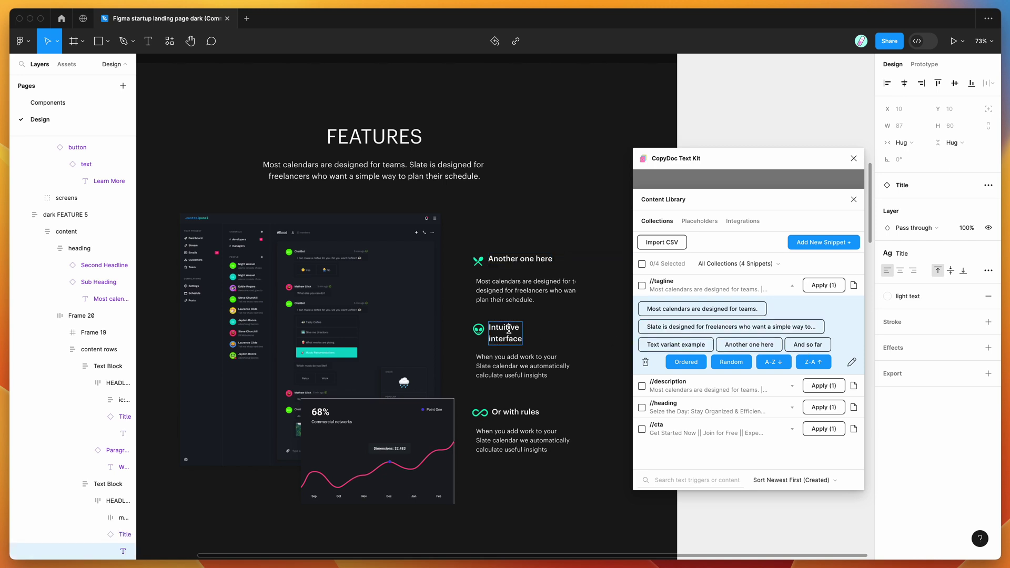
pyautogui.doubleClick(506, 260)
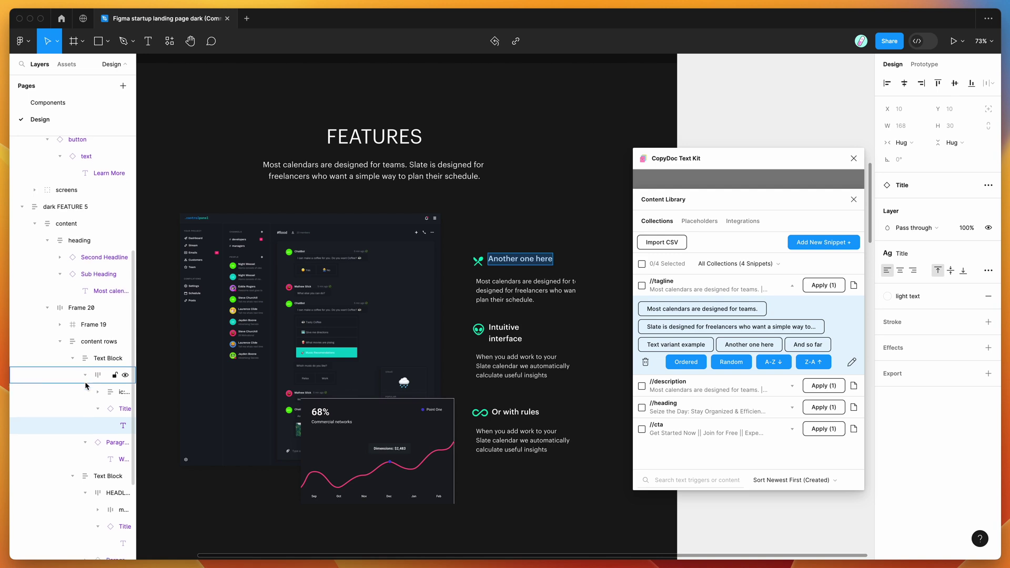
pyautogui.scroll(-5, 103, 400)
pyautogui.keyDown('shift'); pyautogui.click(117, 453); pyautogui.keyUp('shift')
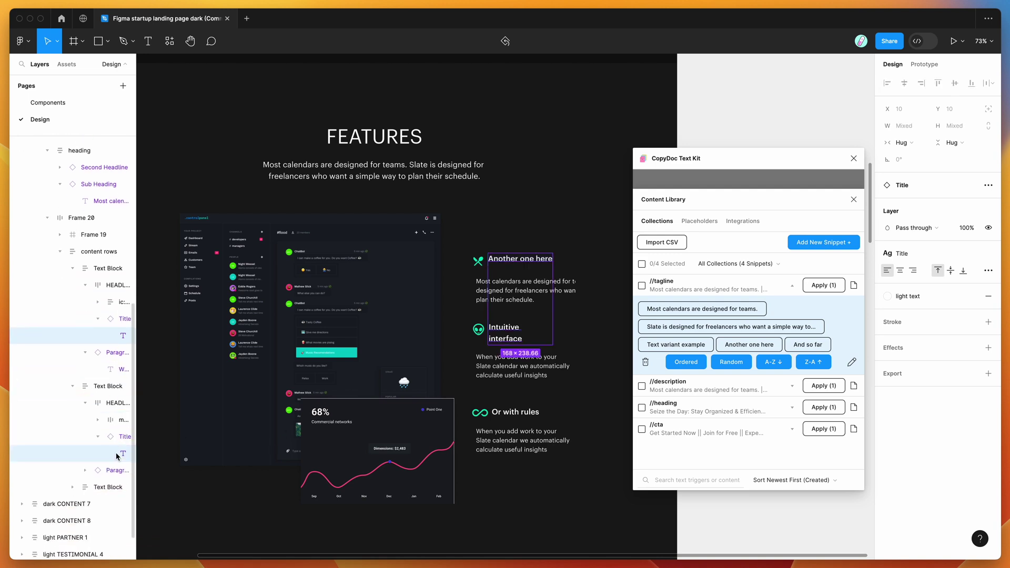
pyautogui.scroll(-1, 117, 456)
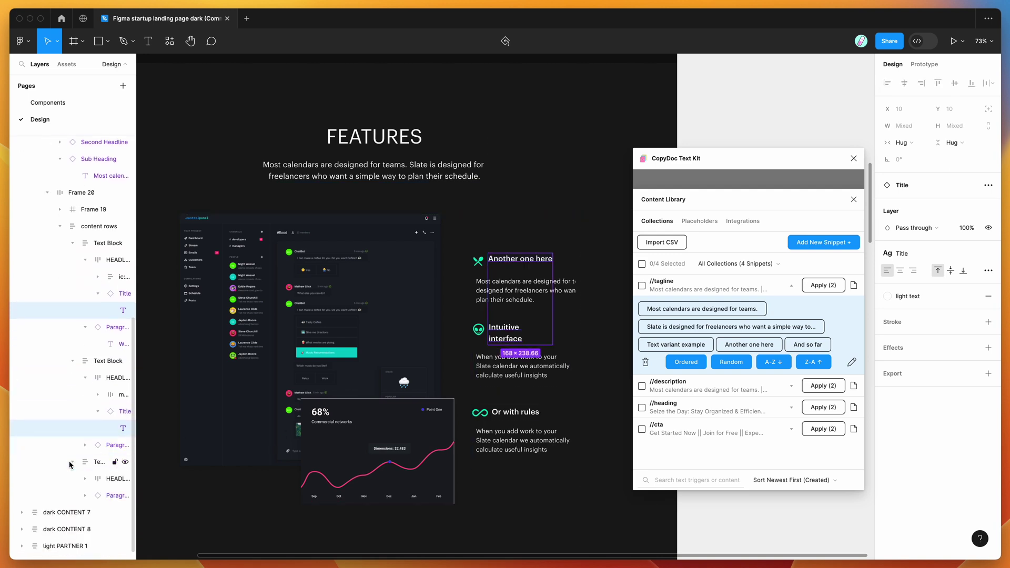
pyautogui.scroll(-3, 85, 457)
pyautogui.click(85, 437)
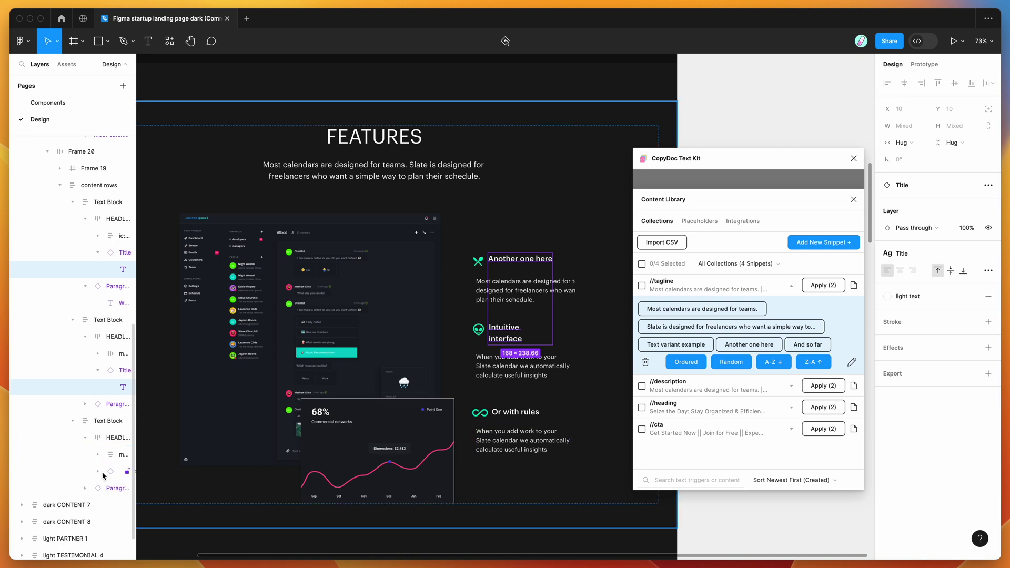
pyautogui.keyDown('shift'); pyautogui.click(119, 489); pyautogui.keyUp('shift')
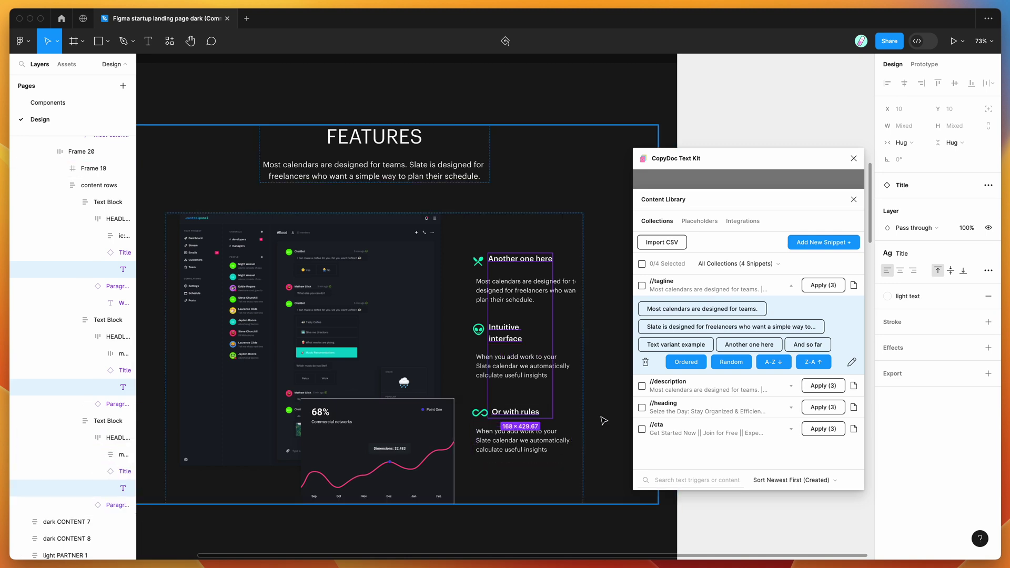
pyautogui.hscroll(2, 526, 315)
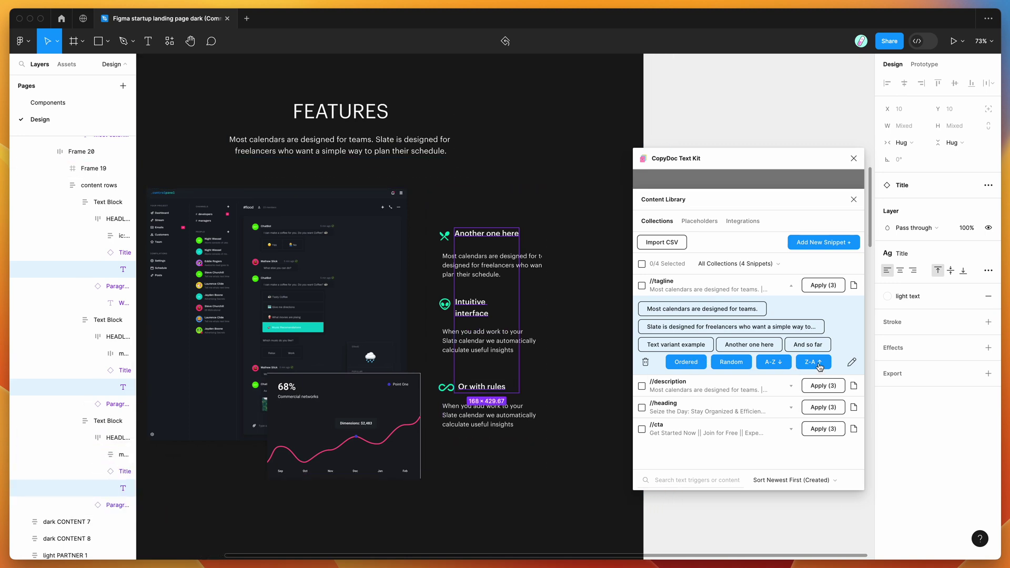
# Apply the //tagline variants to the three selected titles in Ordered, Random and Z-A order, ending with A-Z
pyautogui.click(685, 362)
pyautogui.click(731, 366)
pyautogui.click(731, 367)
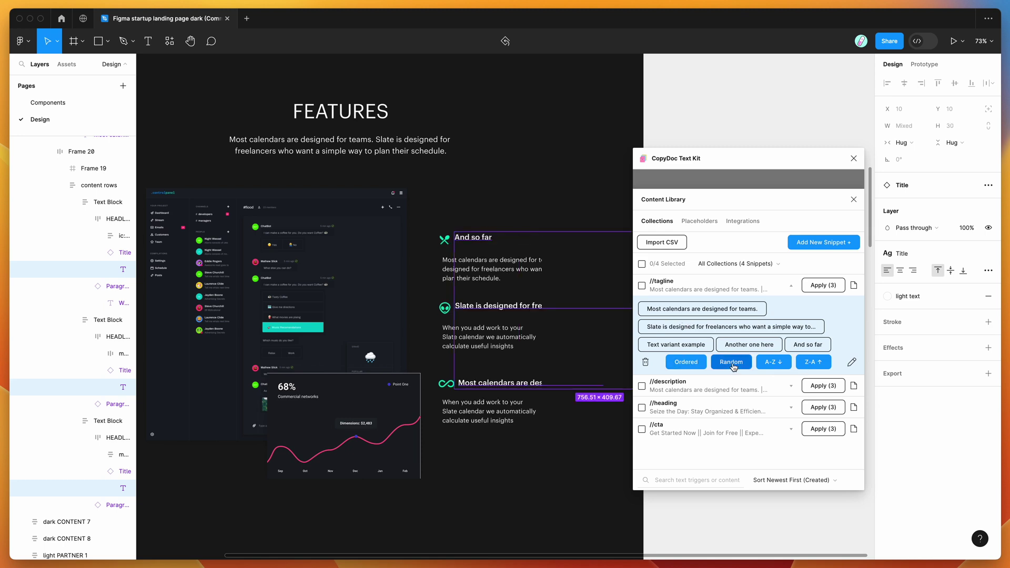
pyautogui.click(733, 367)
pyautogui.click(733, 367)
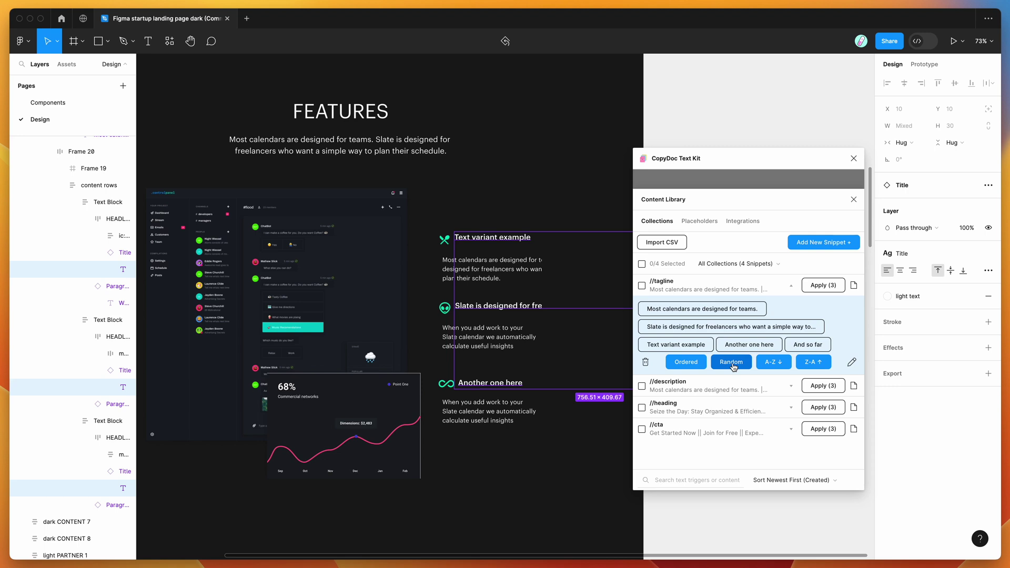
pyautogui.click(777, 364)
pyautogui.click(813, 364)
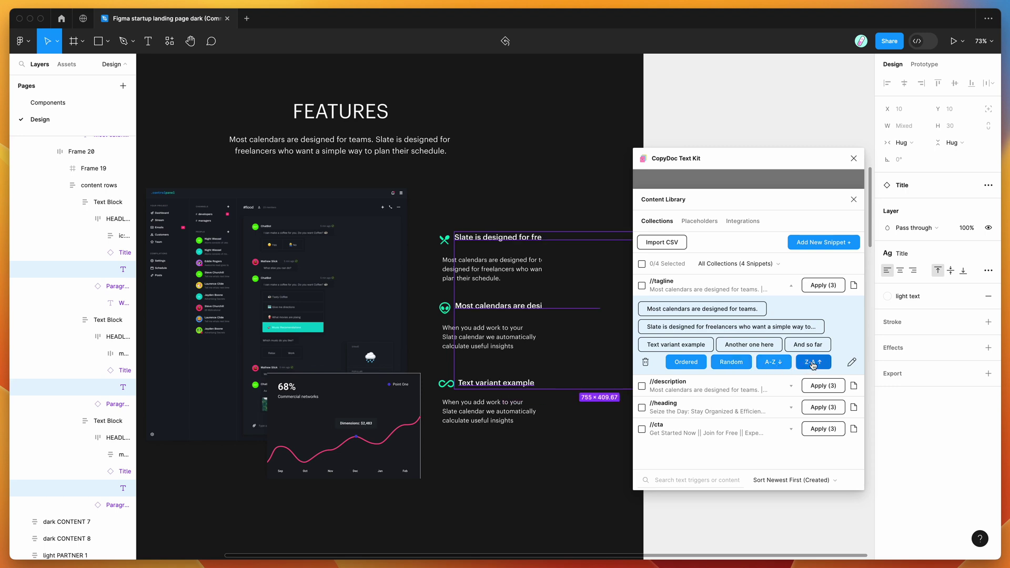
pyautogui.click(785, 365)
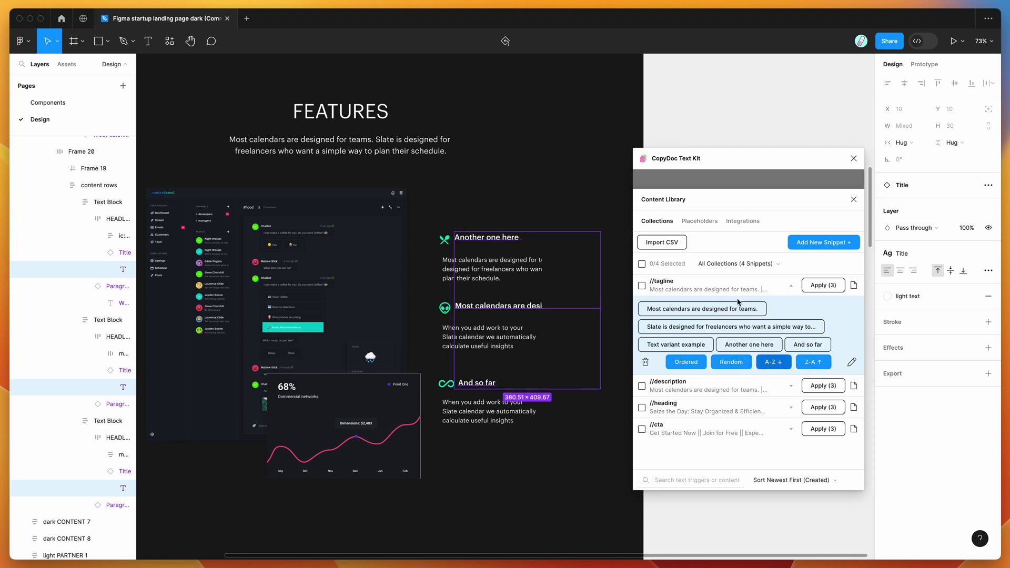
# Collapse the //tagline snippet and replace the first feature title's text with the //tagline trigger shortcut
pyautogui.click(680, 287)
pyautogui.scroll(4, 482, 188)
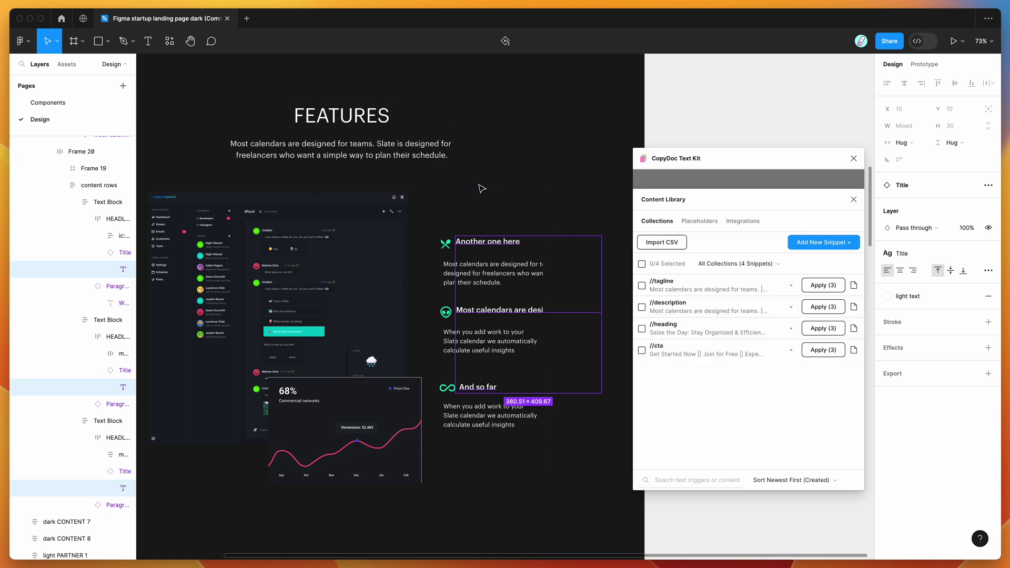
pyautogui.scroll(-2, 482, 188)
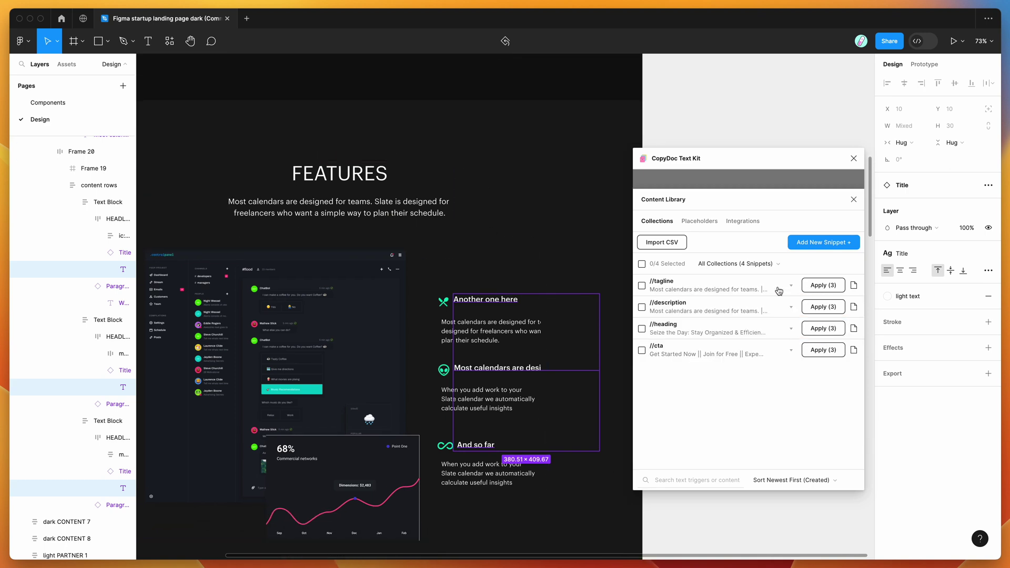
pyautogui.doubleClick(512, 299)
pyautogui.write('/')
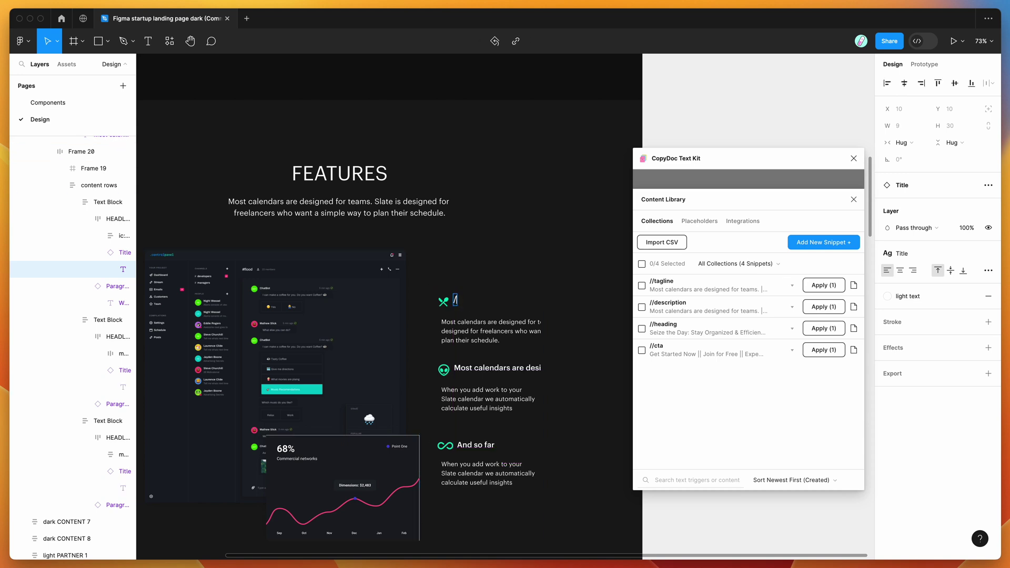
pyautogui.write('/tagline')
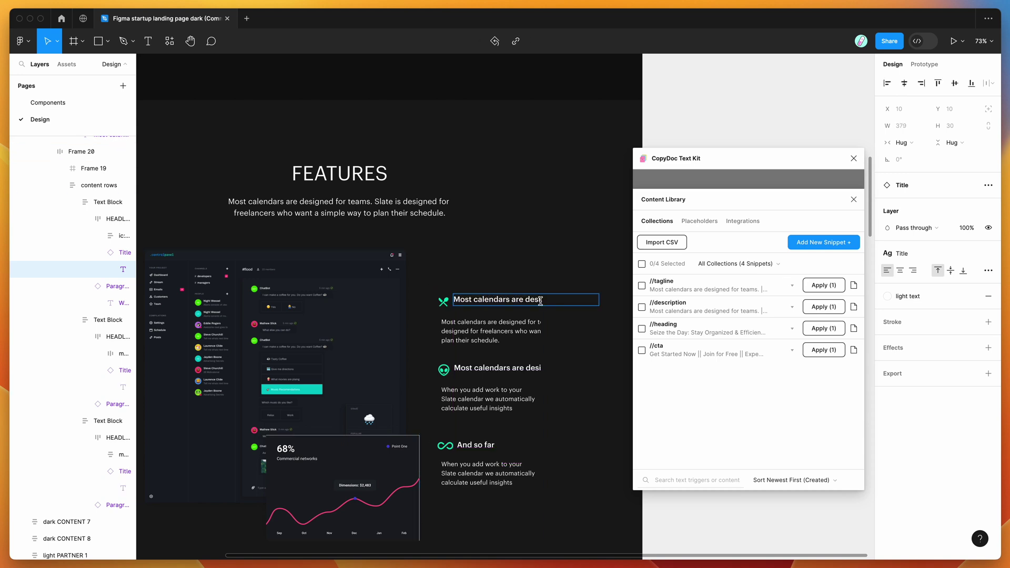
# Start a CSV import in the Content Library and save the example file copydoc-snippets-import-example.csv to the Desktop
pyautogui.scroll(15, 531, 245)
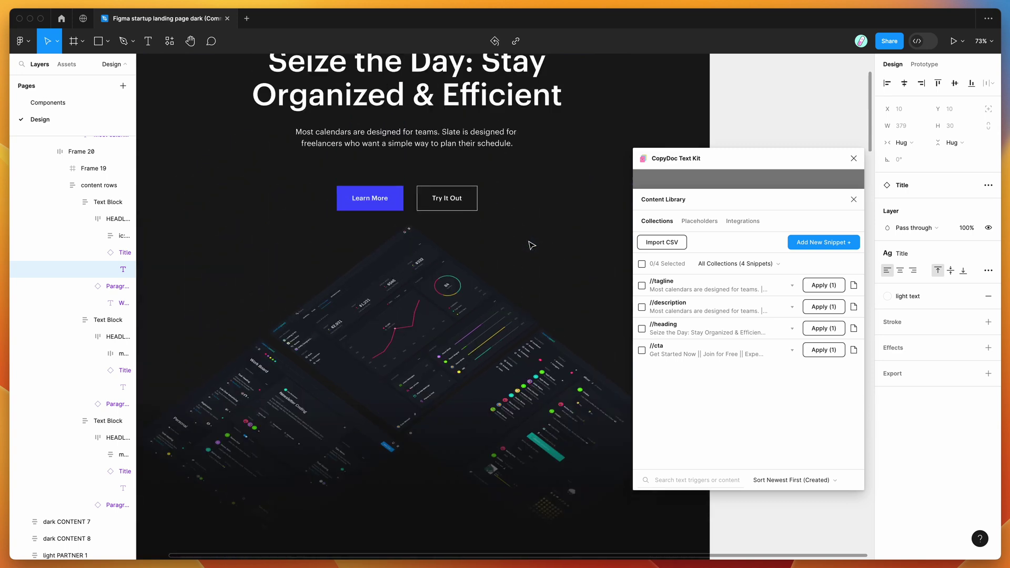
pyautogui.scroll(5, 531, 245)
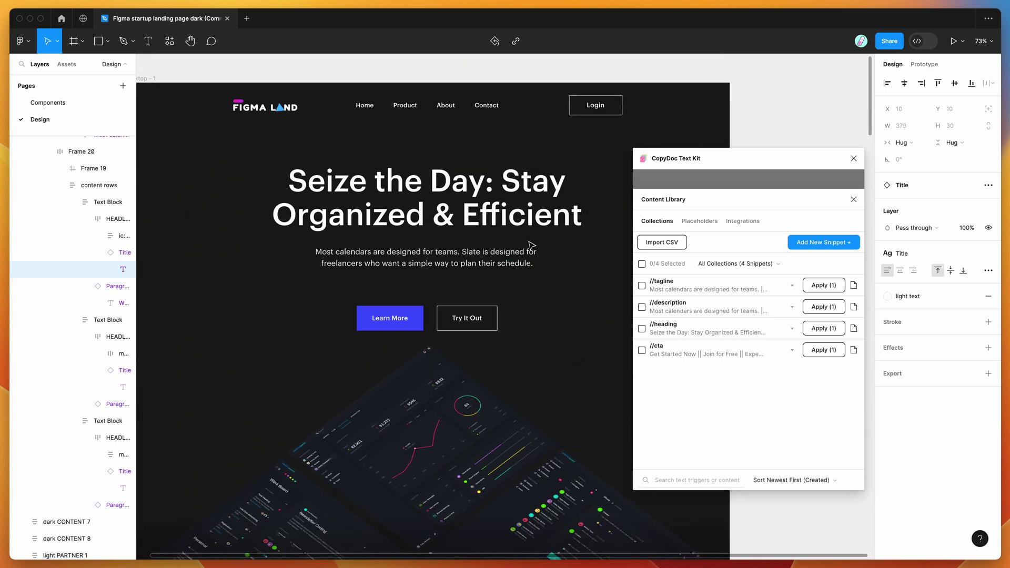
pyautogui.moveTo(766, 166); pyautogui.dragTo(766, 165)
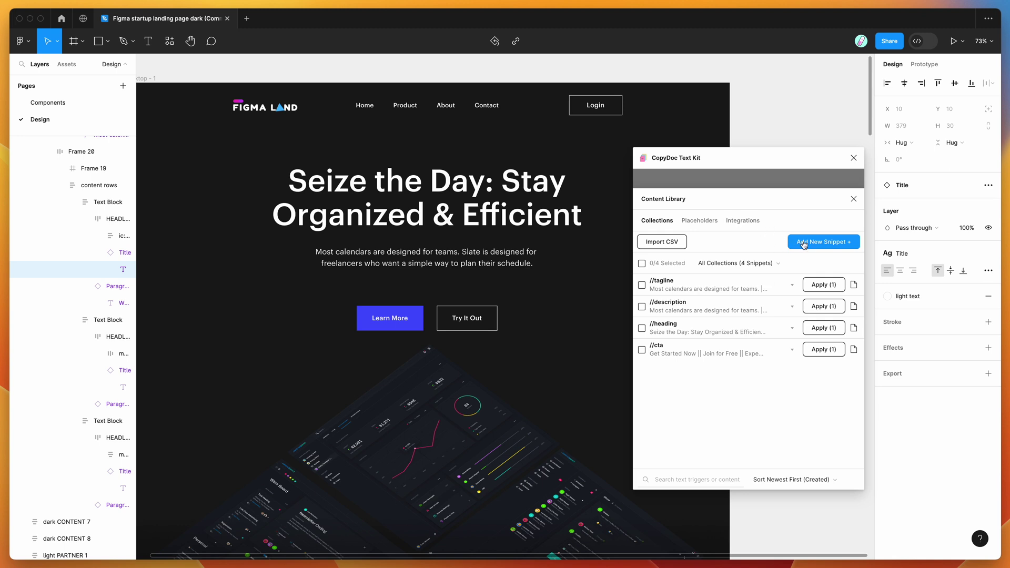
pyautogui.click(664, 243)
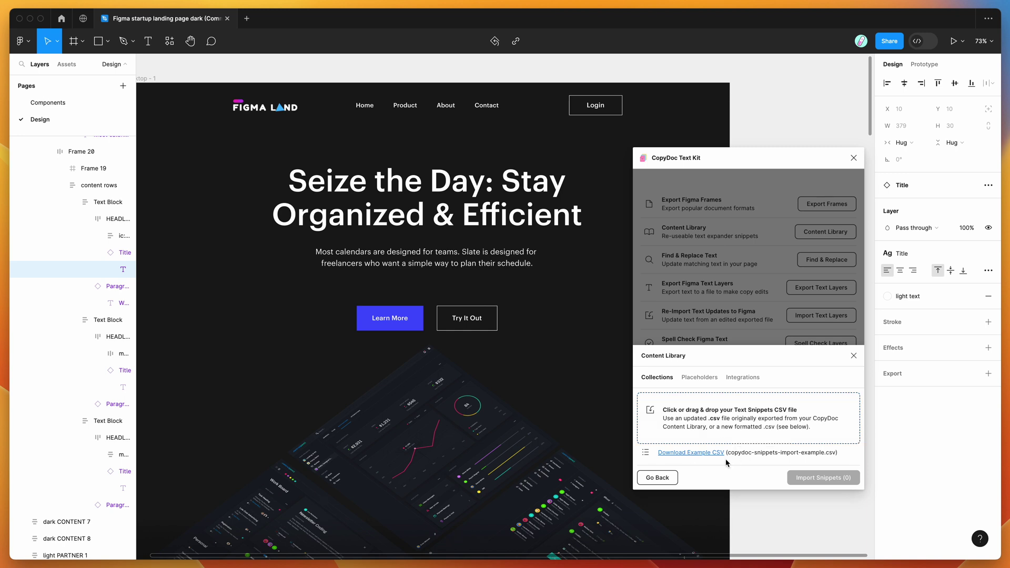
pyautogui.click(707, 454)
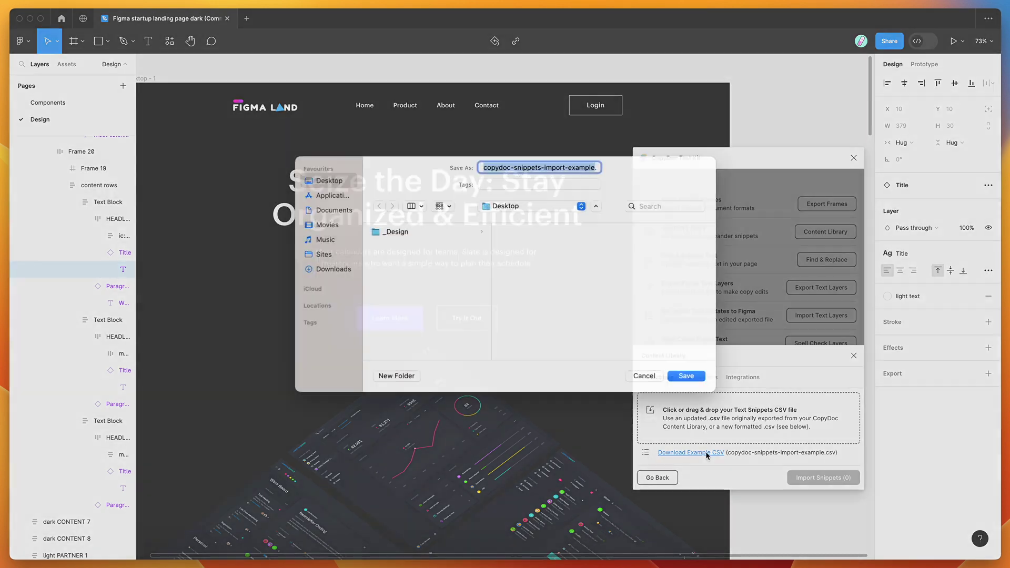
pyautogui.click(685, 386)
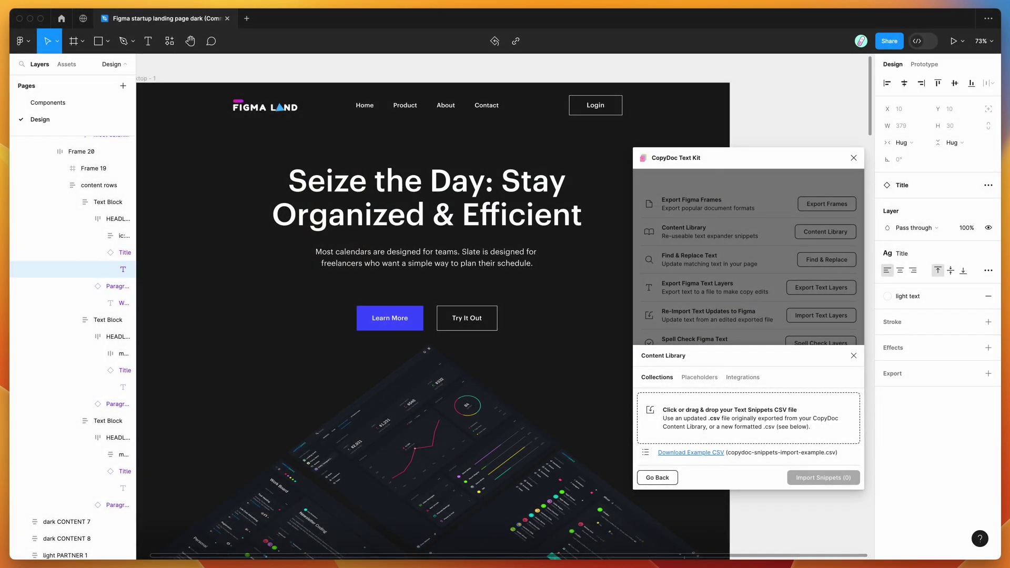
# Open the downloaded example CSV in Microsoft Excel and enlarge the sheet to about 207%
pyautogui.rightClick(944, 18)
pyautogui.moveTo(965, 33)
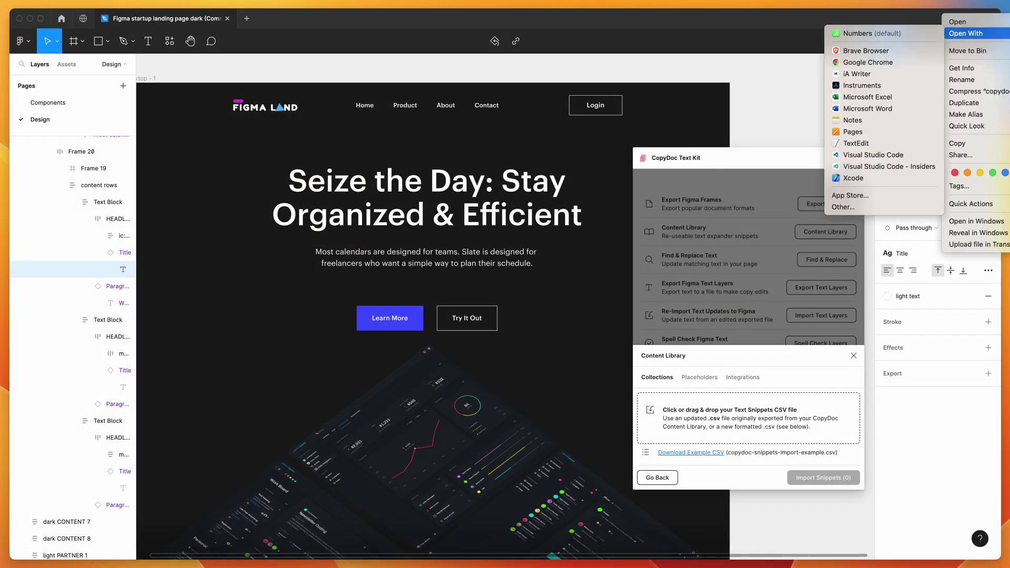
pyautogui.click(838, 94)
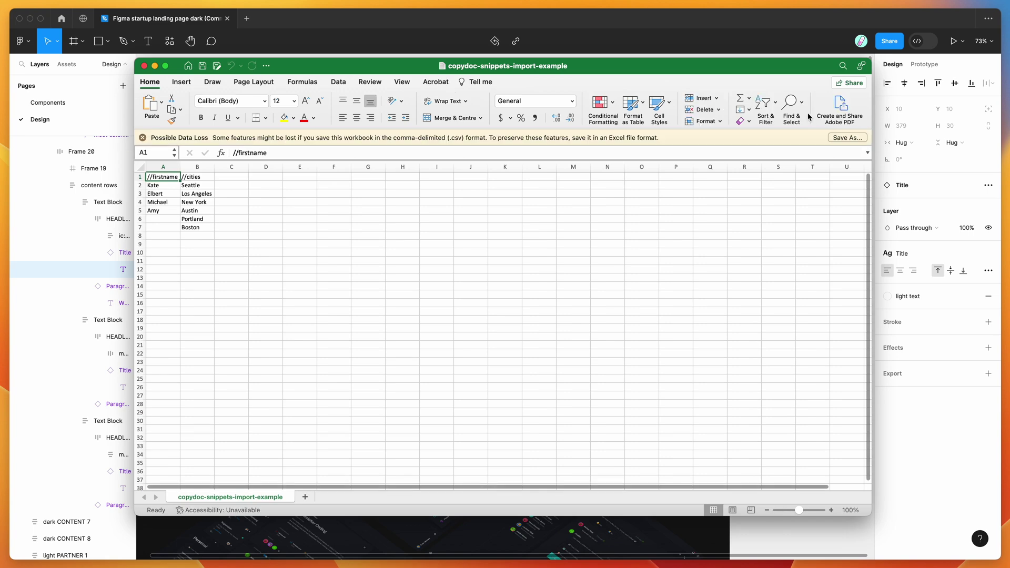
pyautogui.moveTo(717, 71); pyautogui.dragTo(759, 76)
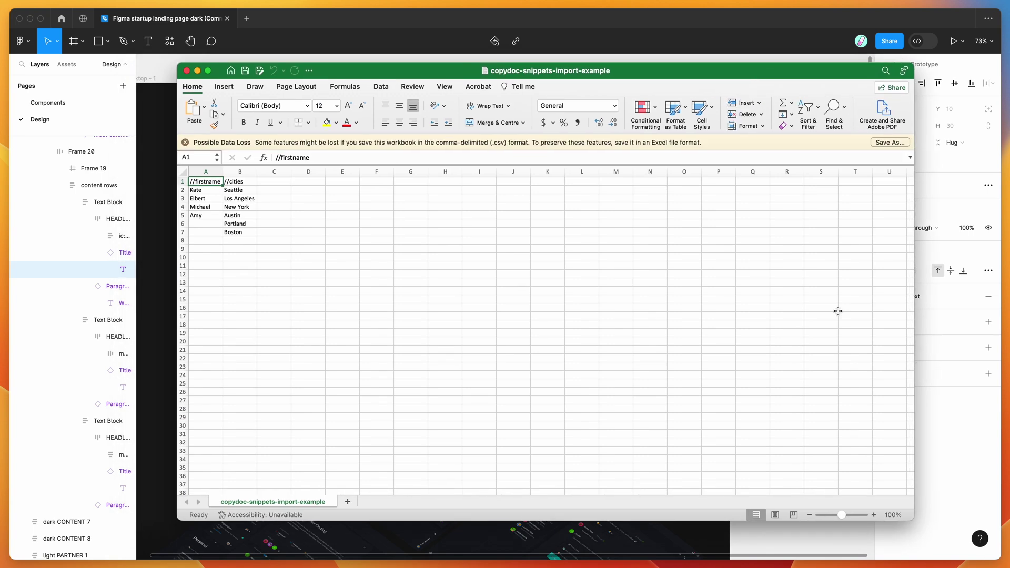
pyautogui.moveTo(841, 515); pyautogui.dragTo(851, 517)
pyautogui.moveTo(466, 77); pyautogui.dragTo(518, 93)
# Examine the snippet triggers in row 1 and the variants listed below //firstname and //cities
pyautogui.click(248, 221)
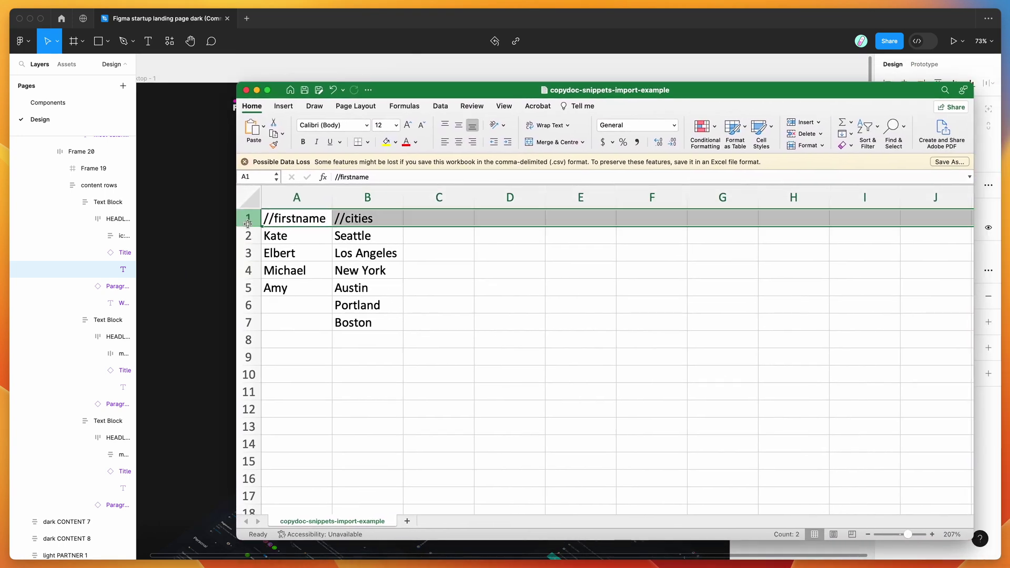
pyautogui.click(288, 219)
pyautogui.click(341, 218)
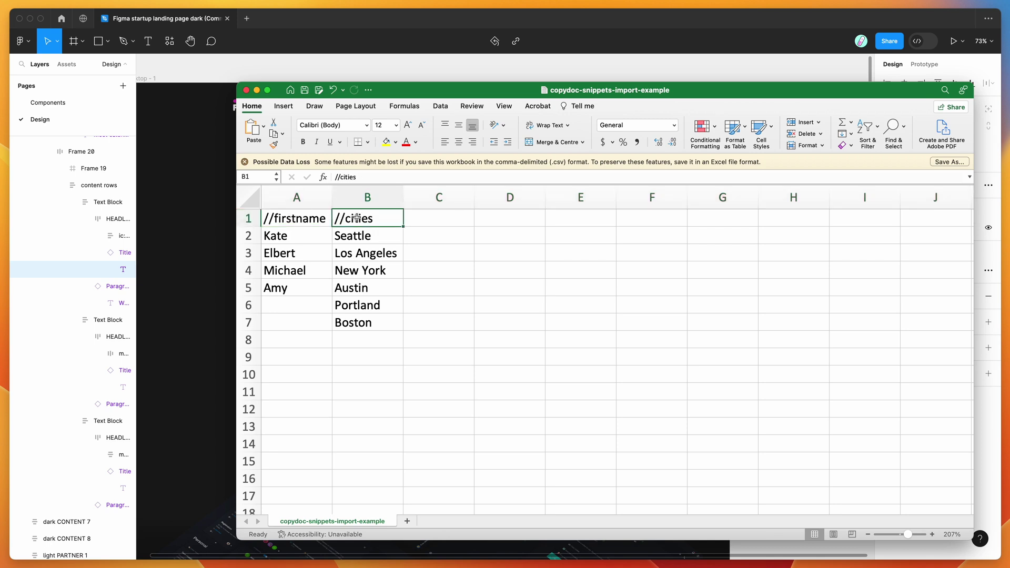
pyautogui.click(294, 219)
pyautogui.click(363, 218)
pyautogui.click(301, 215)
pyautogui.click(293, 235)
pyautogui.click(293, 253)
pyautogui.click(294, 271)
pyautogui.click(293, 287)
pyautogui.click(351, 320)
pyautogui.click(351, 298)
pyautogui.click(350, 287)
pyautogui.click(351, 270)
pyautogui.click(352, 253)
pyautogui.click(354, 236)
pyautogui.moveTo(294, 219); pyautogui.dragTo(387, 323)
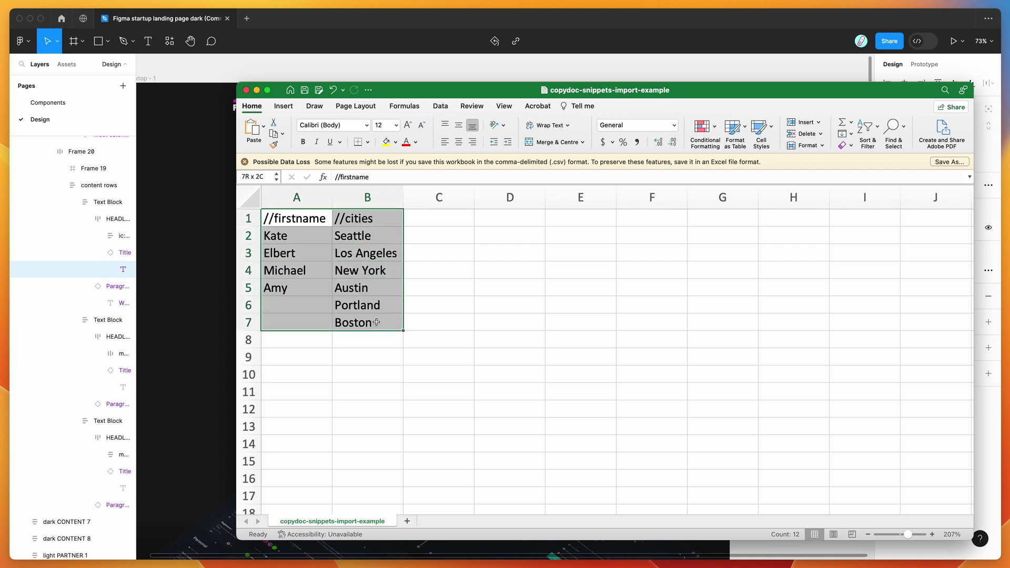
# Add a //contentcopy column in column C with the variants "Random text" and "Another bit of text", then minimize the workbook
pyautogui.click(432, 220)
pyautogui.write('//')
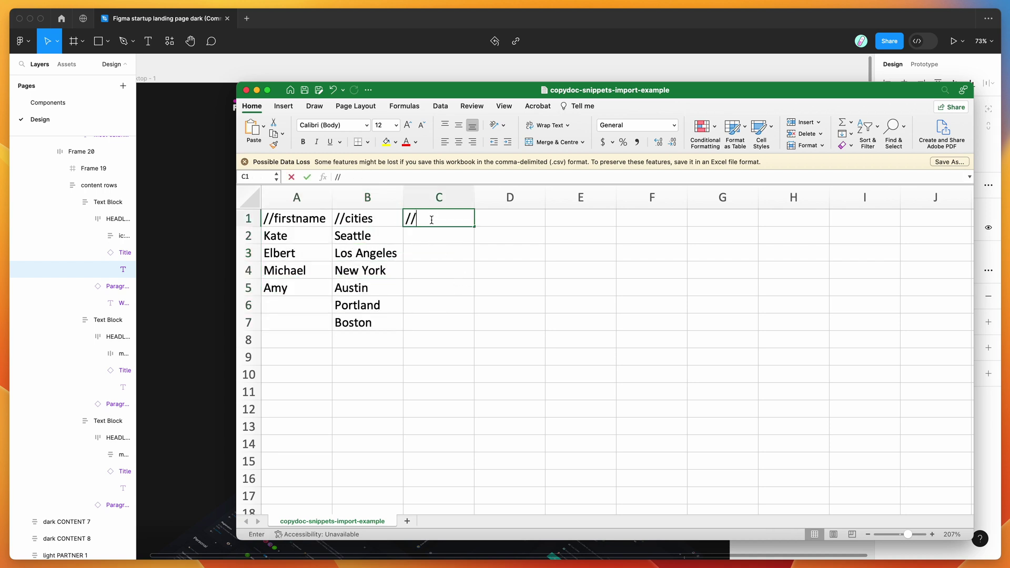
pyautogui.write('contentcopy')
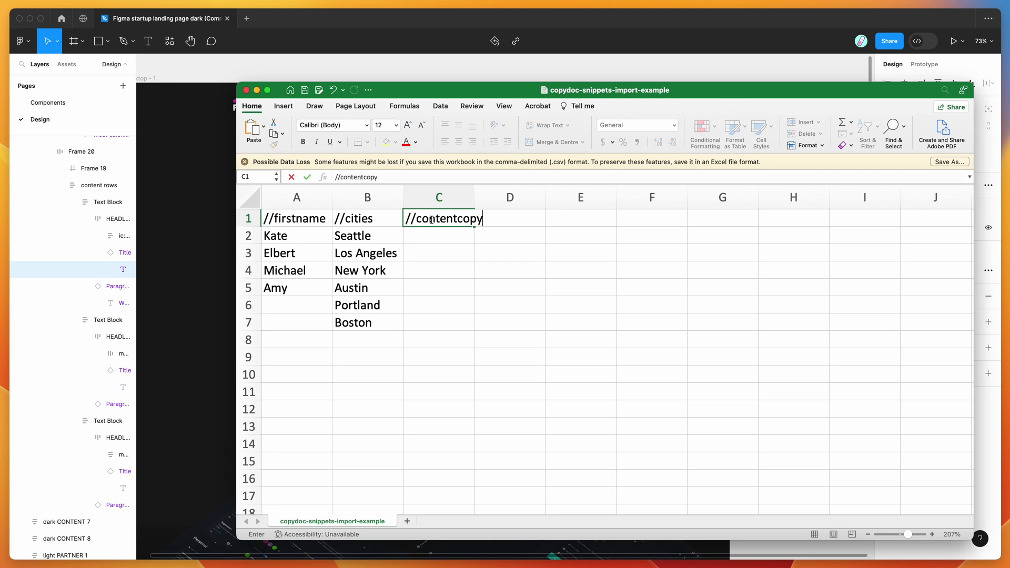
pyautogui.click(435, 231)
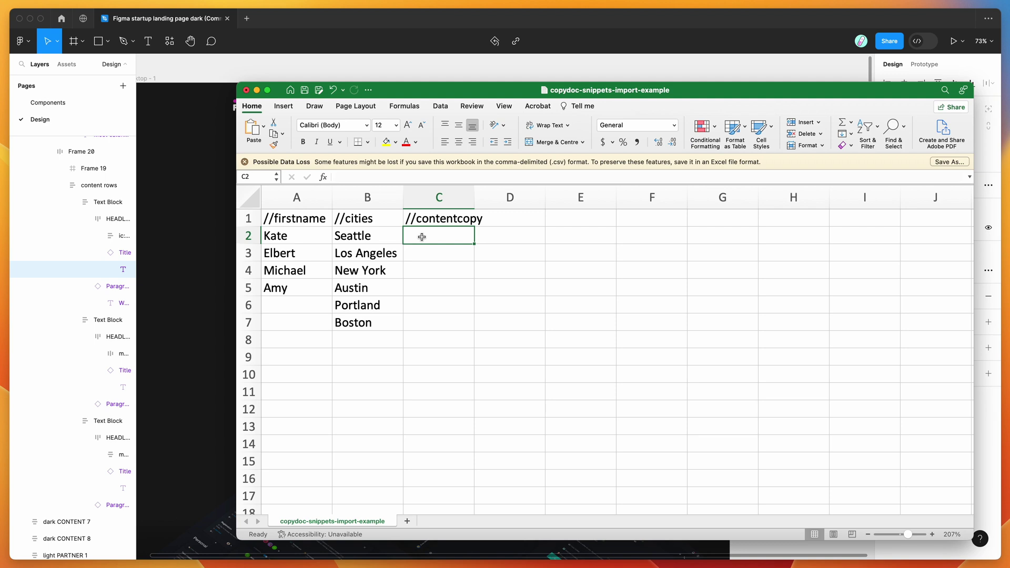
pyautogui.write('Random te')
pyautogui.press('Return')
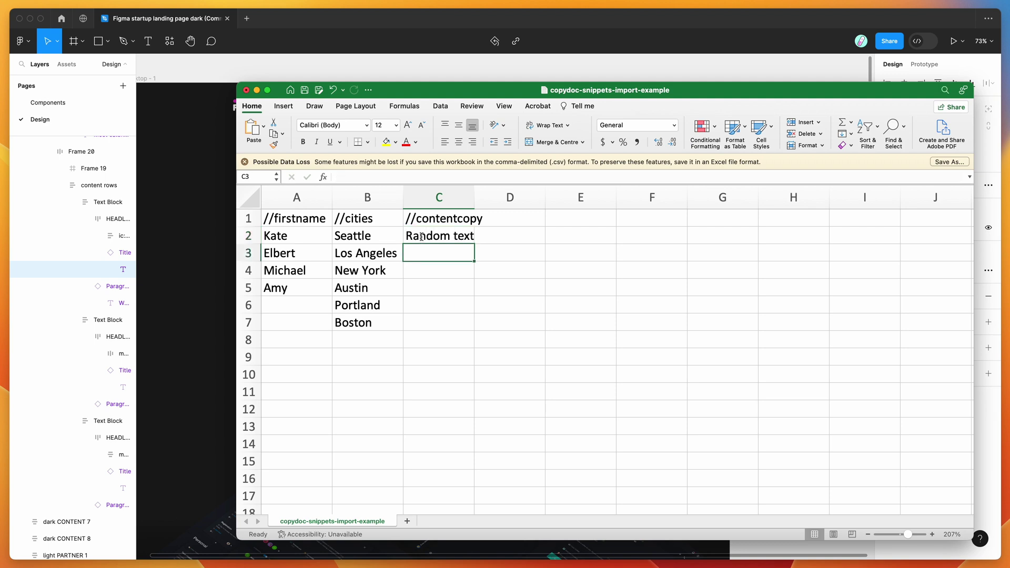
pyautogui.write('Another bit of text')
pyautogui.press('Return')
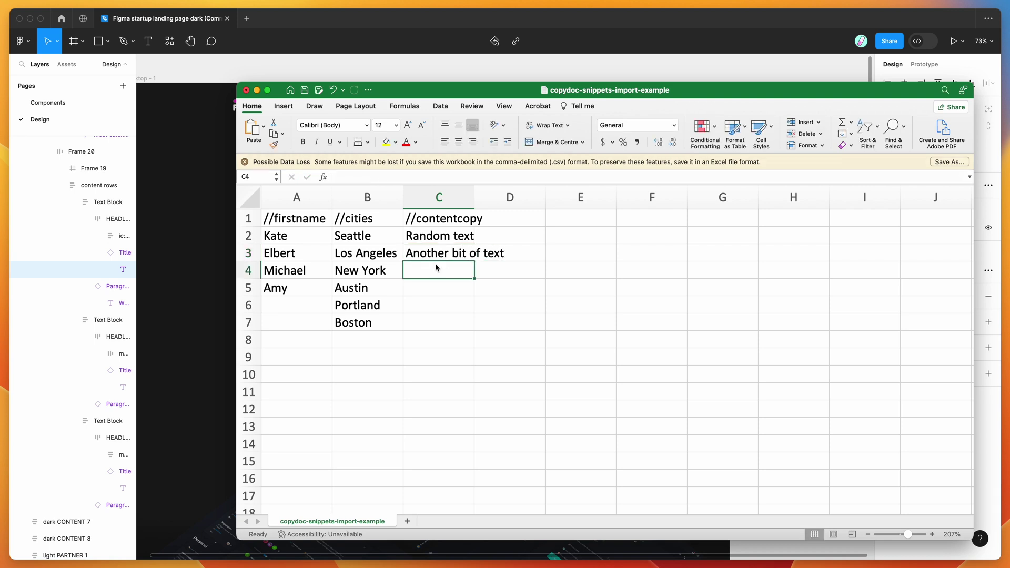
pyautogui.click(257, 91)
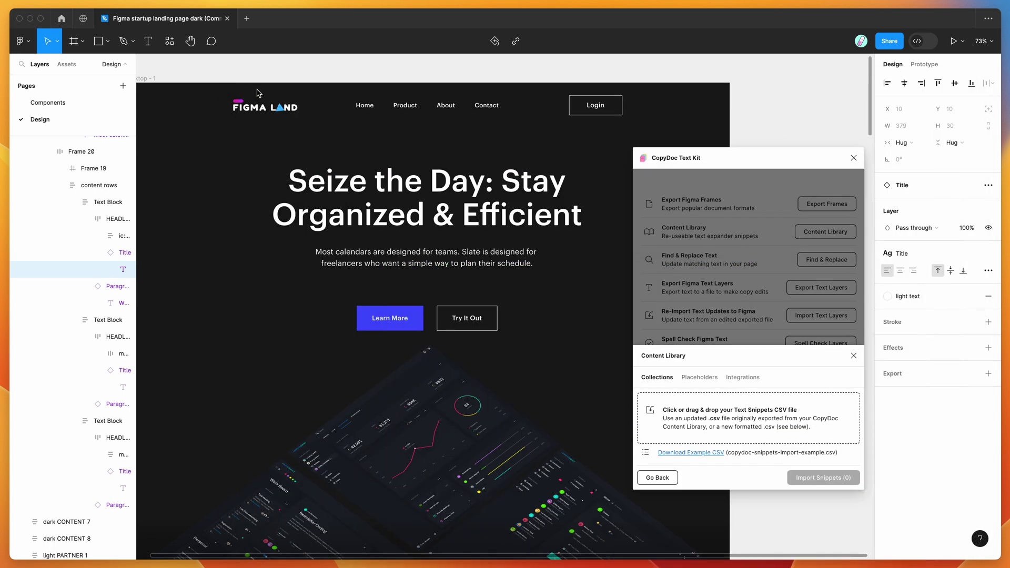
# Load the edited CSV into CopyDoc Text Kit and import its snippets into a new collection named "CSV Imported Snippets"
pyautogui.moveTo(1009, 295); pyautogui.dragTo(736, 418)
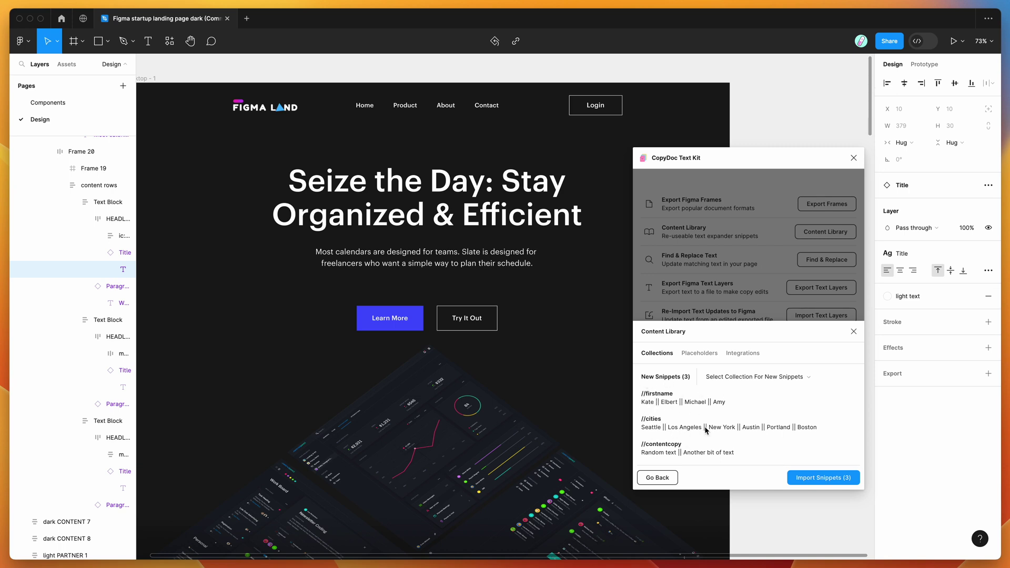
pyautogui.click(744, 378)
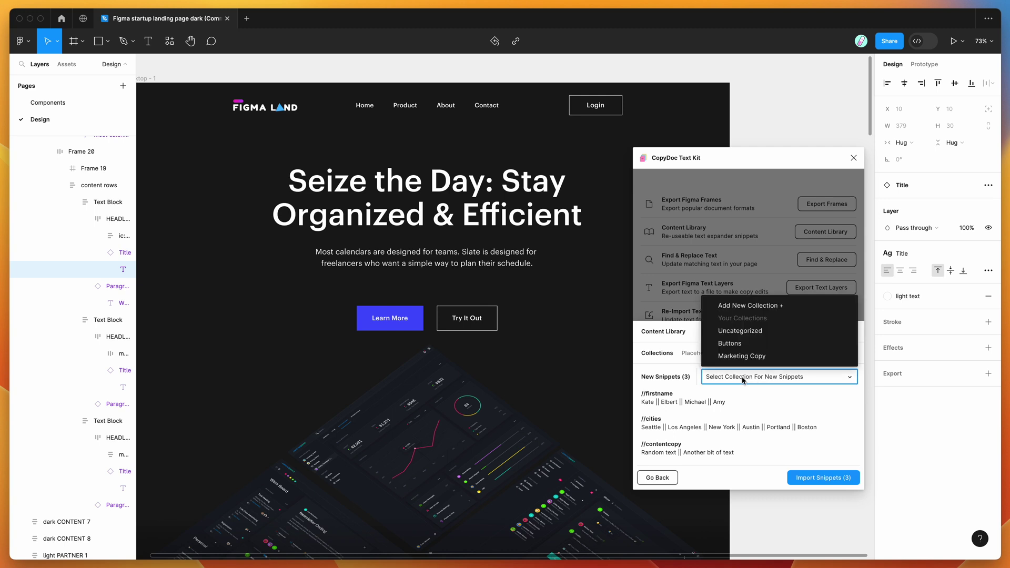
pyautogui.click(752, 306)
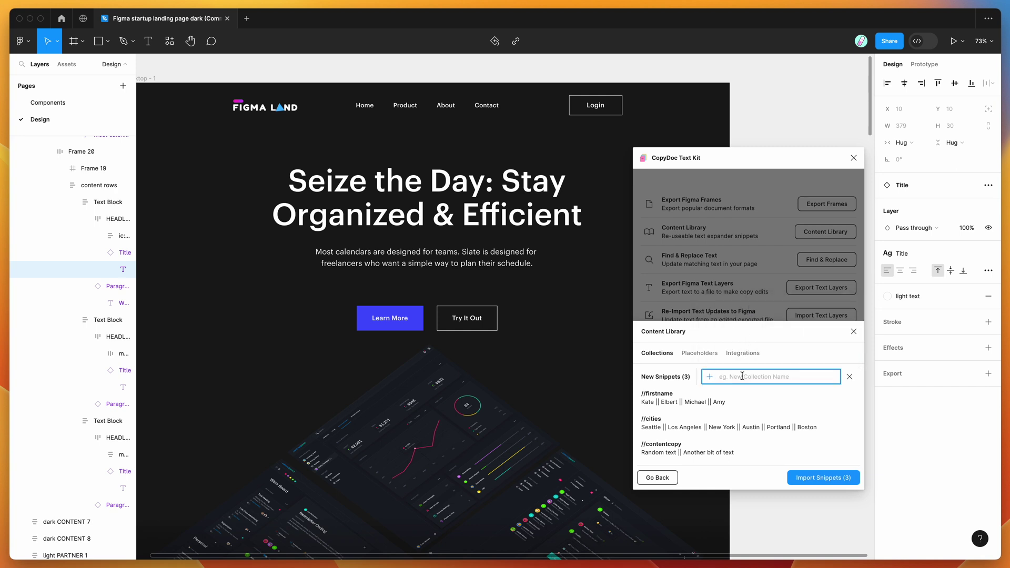
pyautogui.write('CSV')
pyautogui.press('BackSpace')
pyautogui.write('ed Snippets')
pyautogui.click(810, 483)
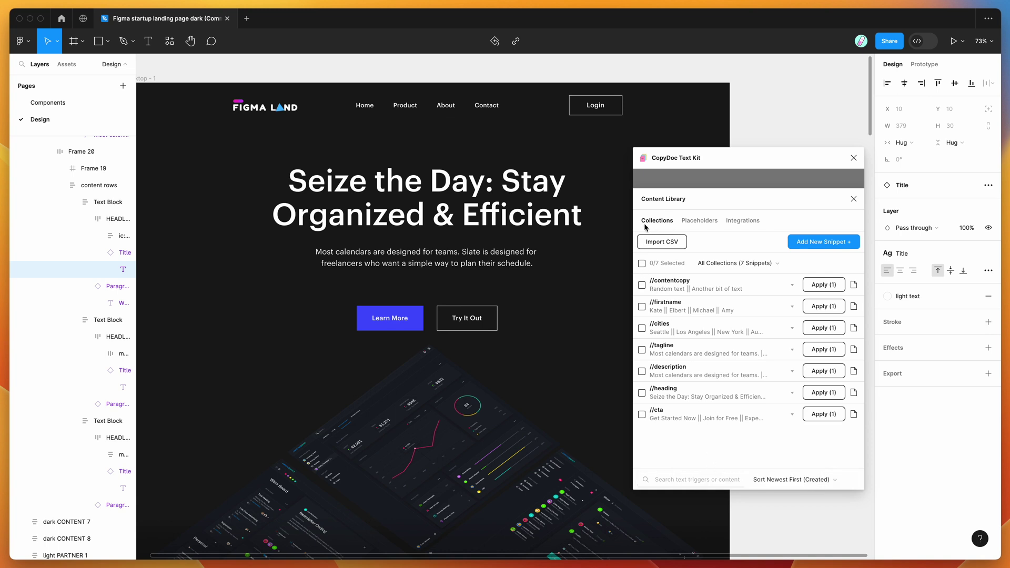
# Filter the library to the CSV Imported Snippets collection and apply //firstname variants to the hero headline
pyautogui.click(721, 263)
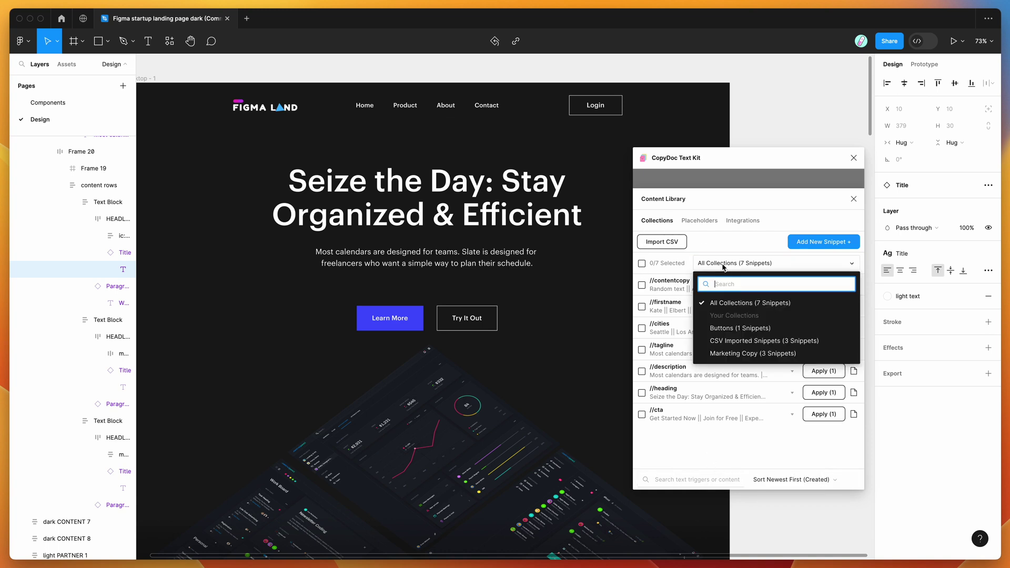
pyautogui.click(729, 343)
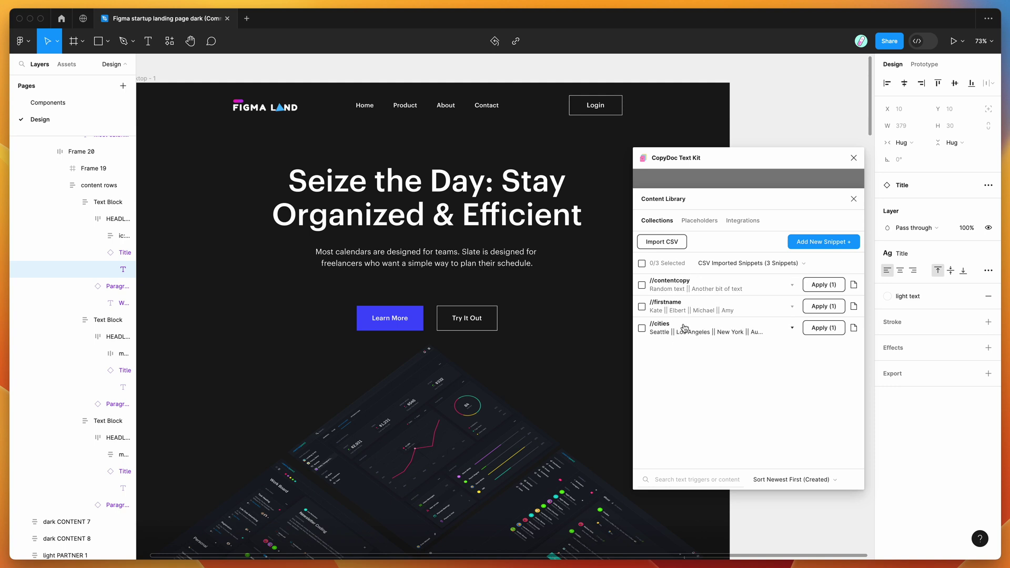
pyautogui.click(490, 206)
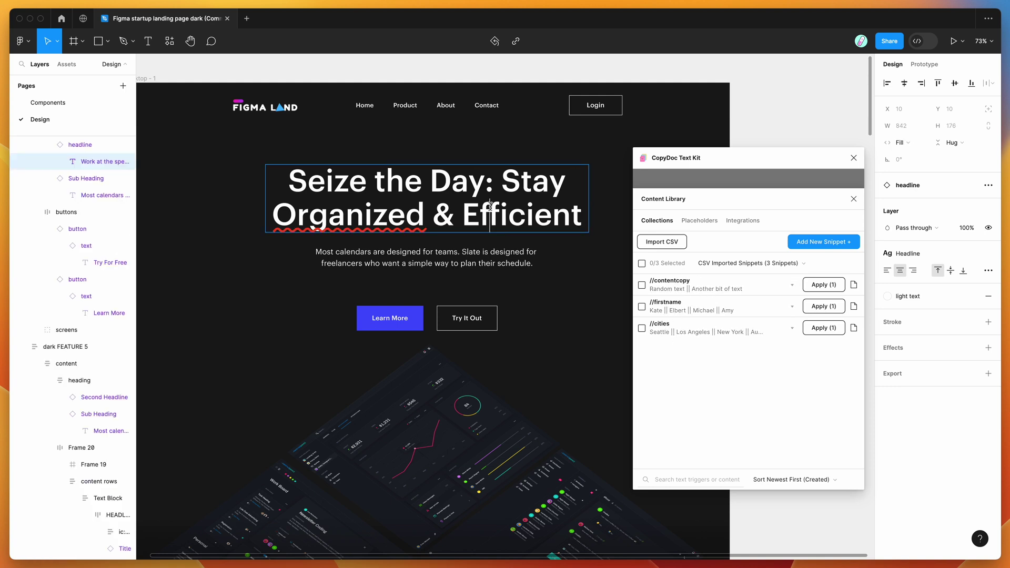
pyautogui.click(814, 309)
pyautogui.click(767, 310)
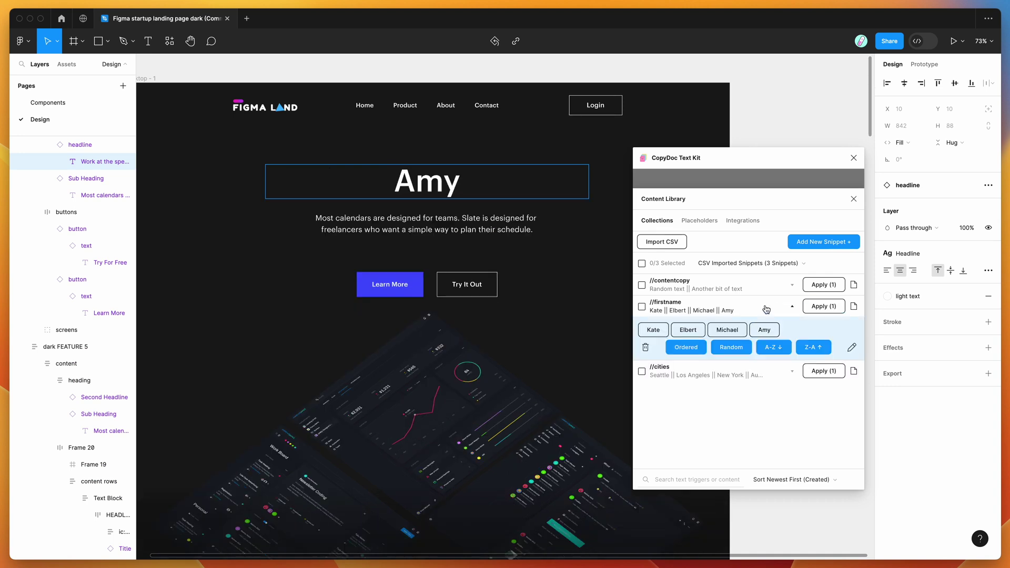
pyautogui.click(727, 330)
# Apply the //contentcopy variants "Another bit of text" and "Random text" to the hero headline
pyautogui.click(723, 291)
pyautogui.click(714, 311)
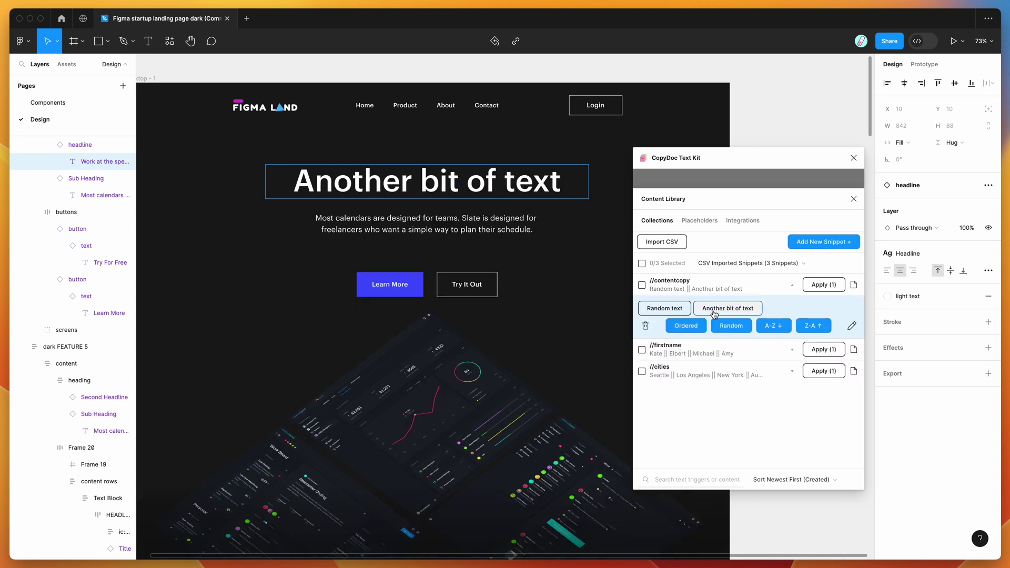
pyautogui.click(679, 312)
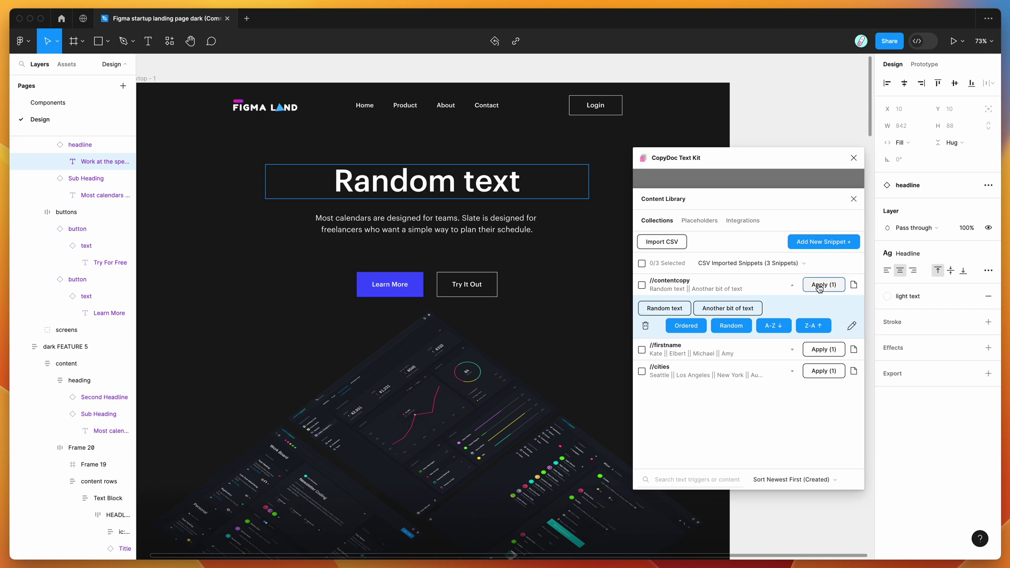
pyautogui.click(723, 286)
# Apply the //cities snippet to the hero headline several times, ending with "Seattle", and collapse the snippet
pyautogui.click(702, 324)
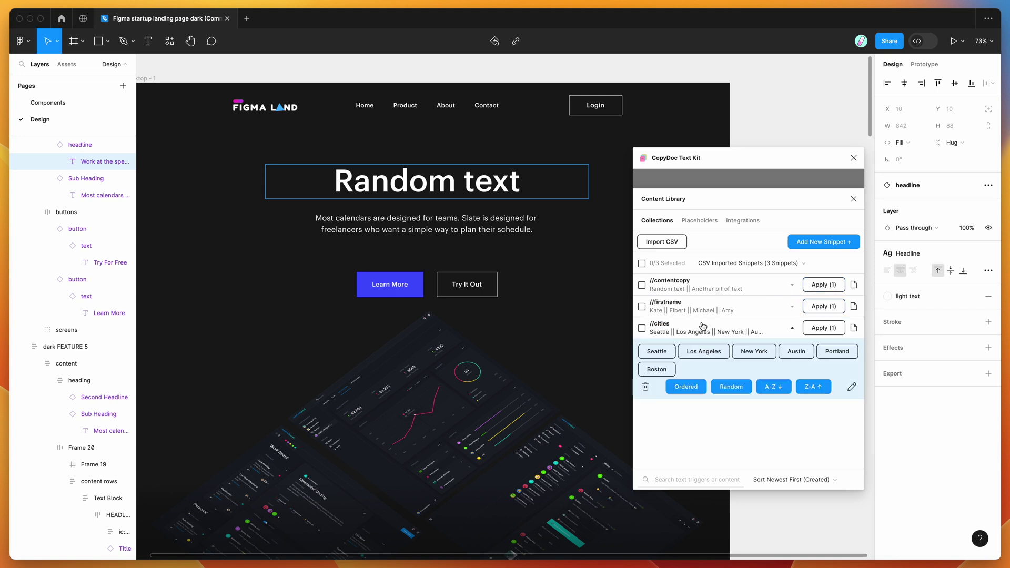
pyautogui.click(812, 331)
pyautogui.click(812, 331)
pyautogui.click(812, 331)
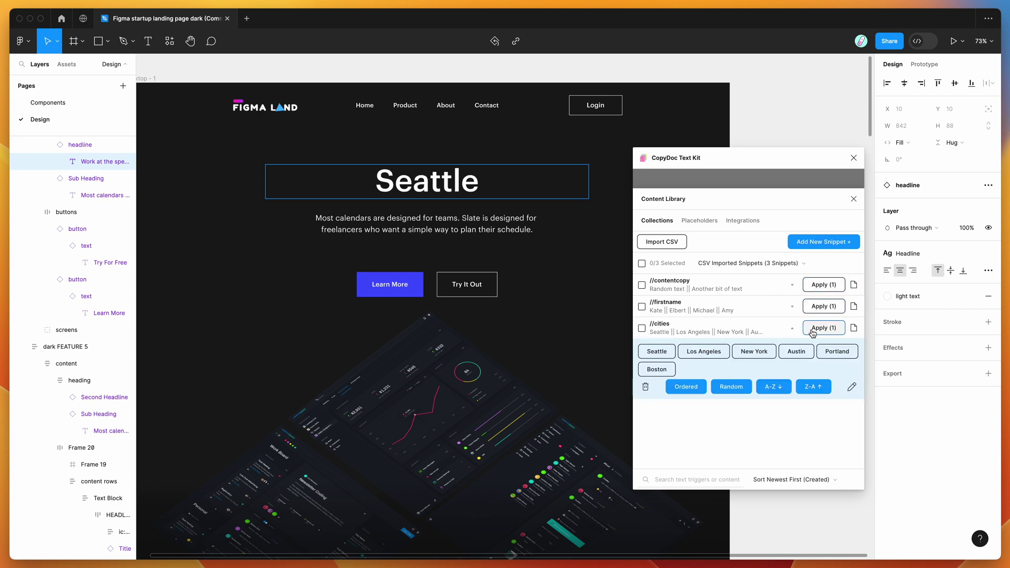
pyautogui.click(705, 330)
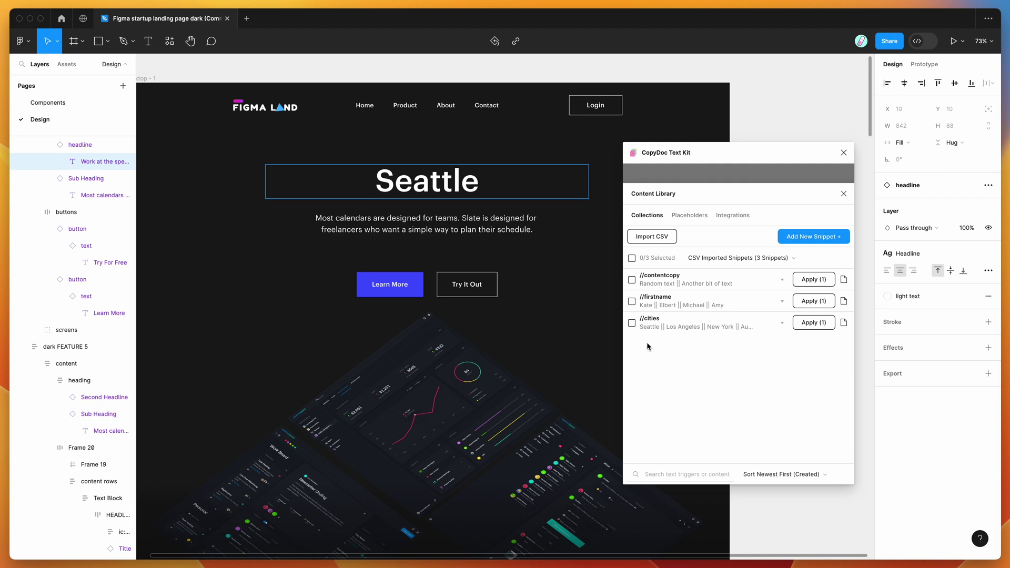
# Export the //contentcopy and //firstname snippets to the Desktop as CSV Imported Snippets.csv
pyautogui.click(632, 279)
pyautogui.click(632, 302)
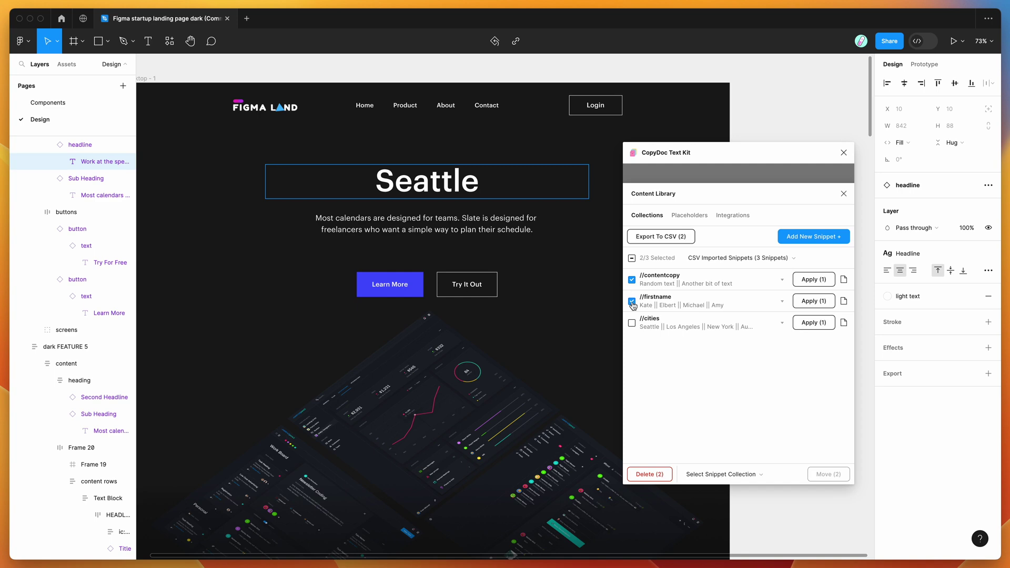
pyautogui.click(662, 238)
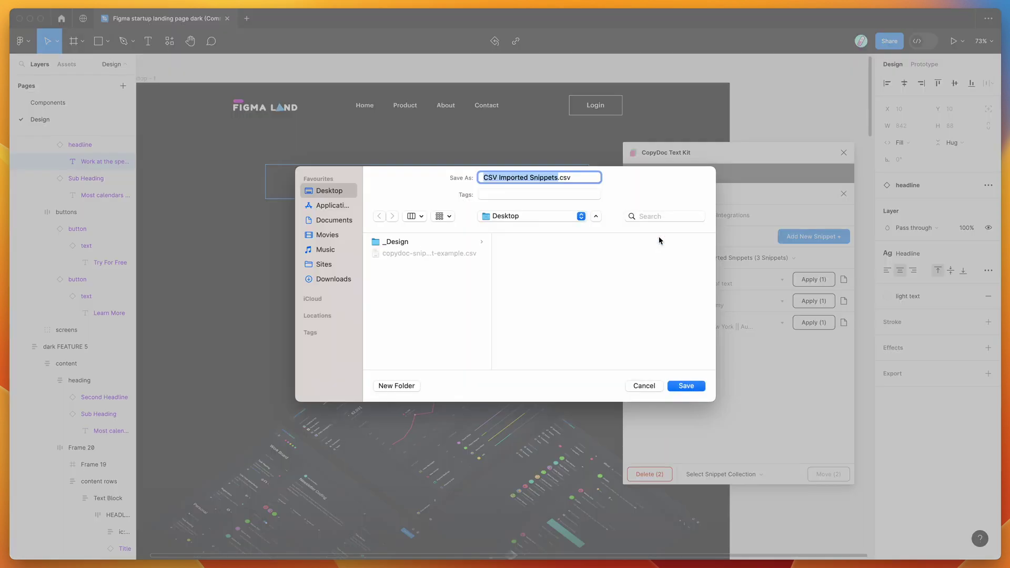
pyautogui.click(687, 387)
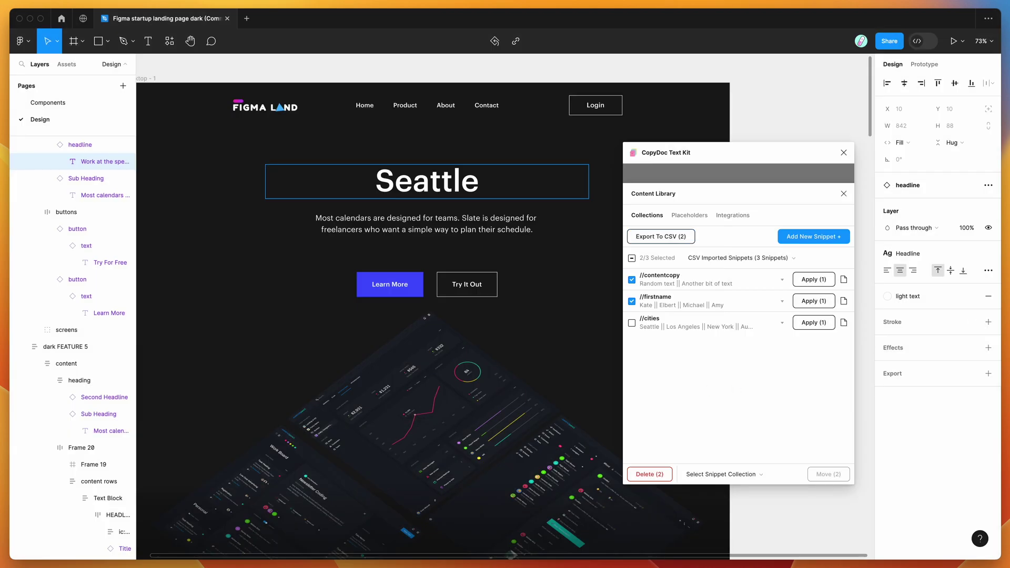
# Show the snippets of all collections in the Content Library
pyautogui.click(740, 258)
pyautogui.click(703, 296)
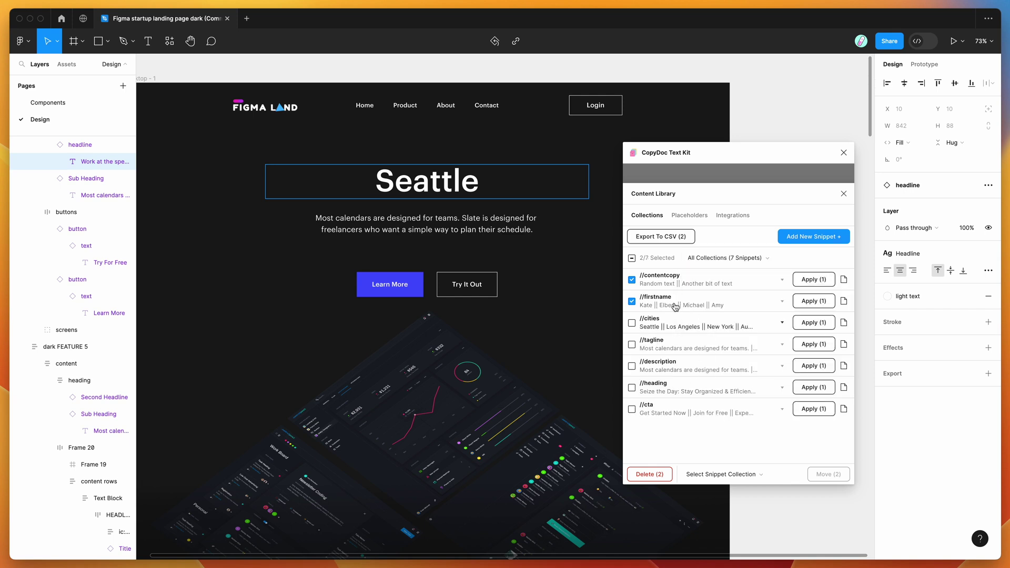
# Open the exported CSV Imported Snippets file in Microsoft Excel, enlarge the sheet to 245% and widen column A to fit its text
pyautogui.rightClick(988, 66)
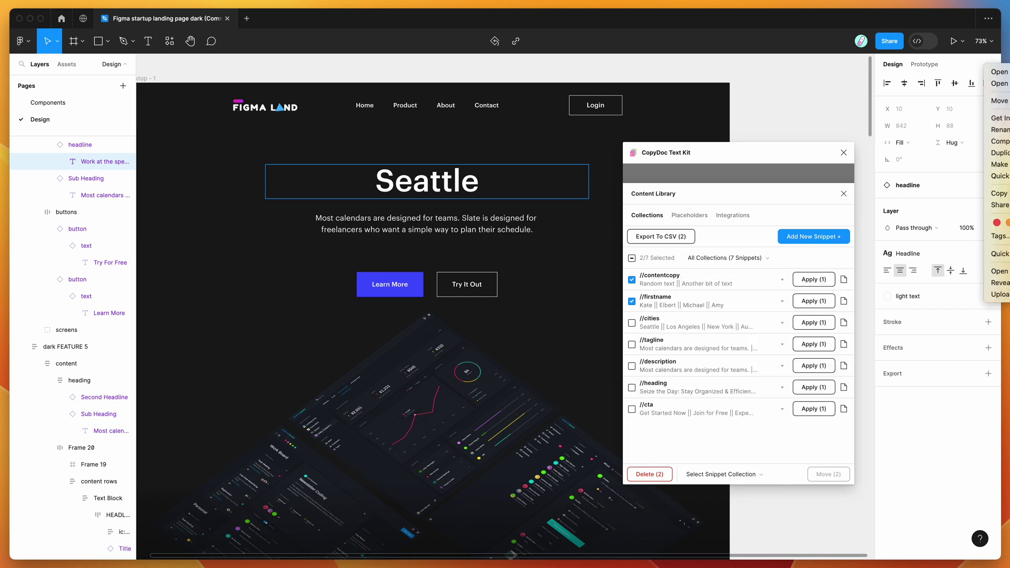
pyautogui.moveTo(996, 83)
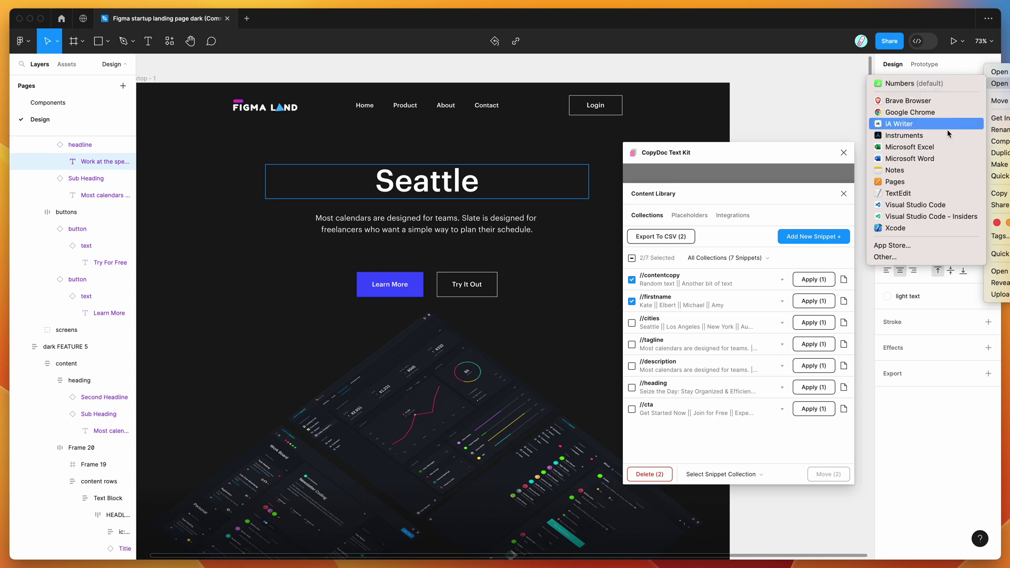
pyautogui.click(941, 148)
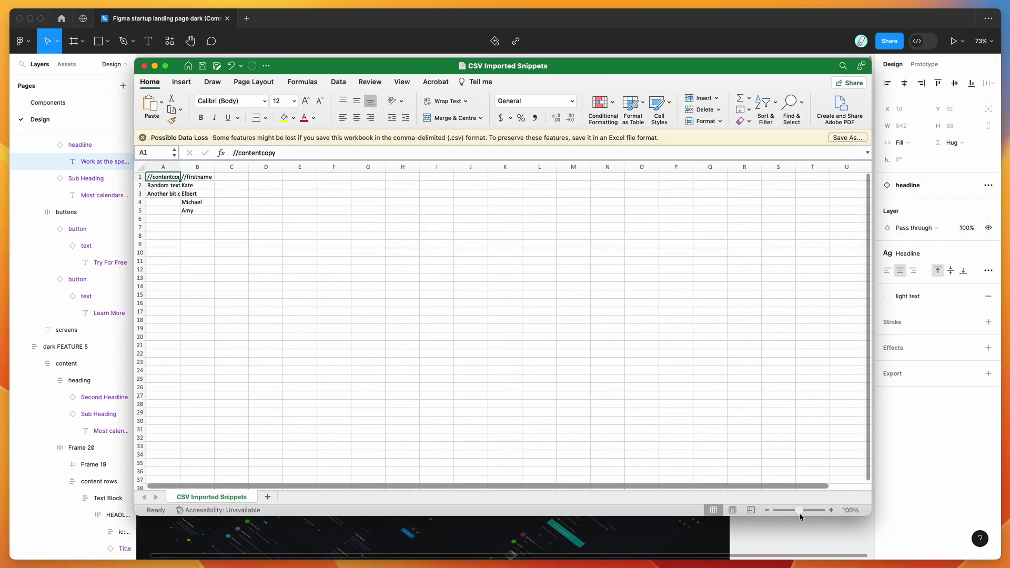
pyautogui.moveTo(799, 510); pyautogui.dragTo(809, 511)
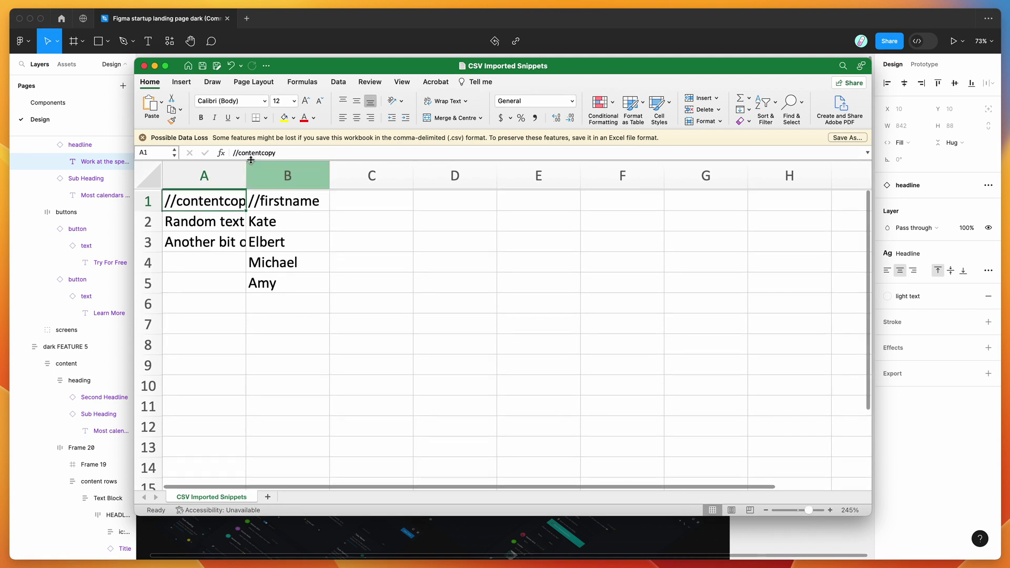
pyautogui.moveTo(245, 166); pyautogui.dragTo(314, 166)
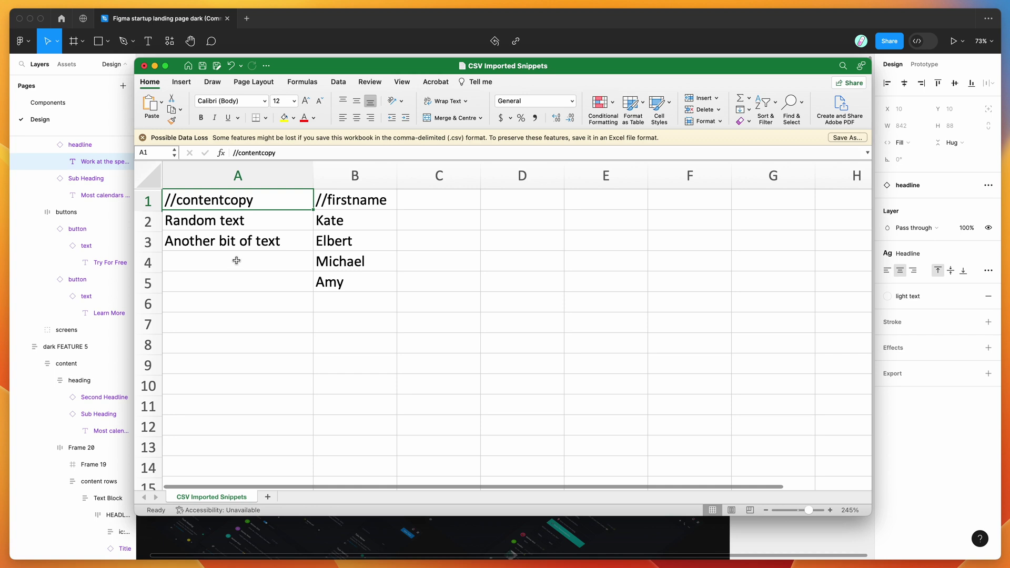
# Change the //contentcopy variants in column A to "Ordered text" and "Another bit of content"
pyautogui.doubleClick(229, 222)
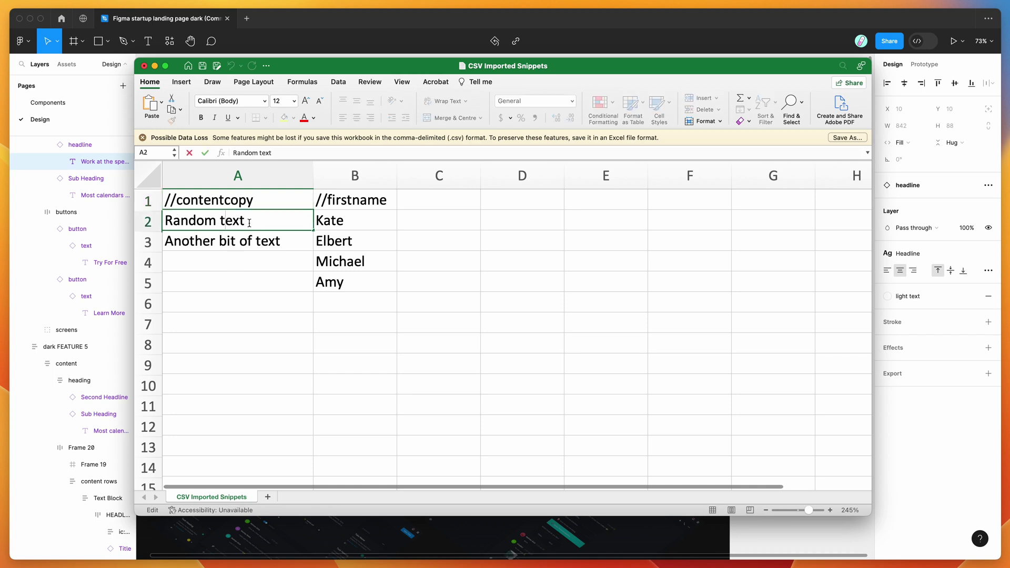
pyautogui.doubleClick(201, 221)
pyautogui.write('Ordered')
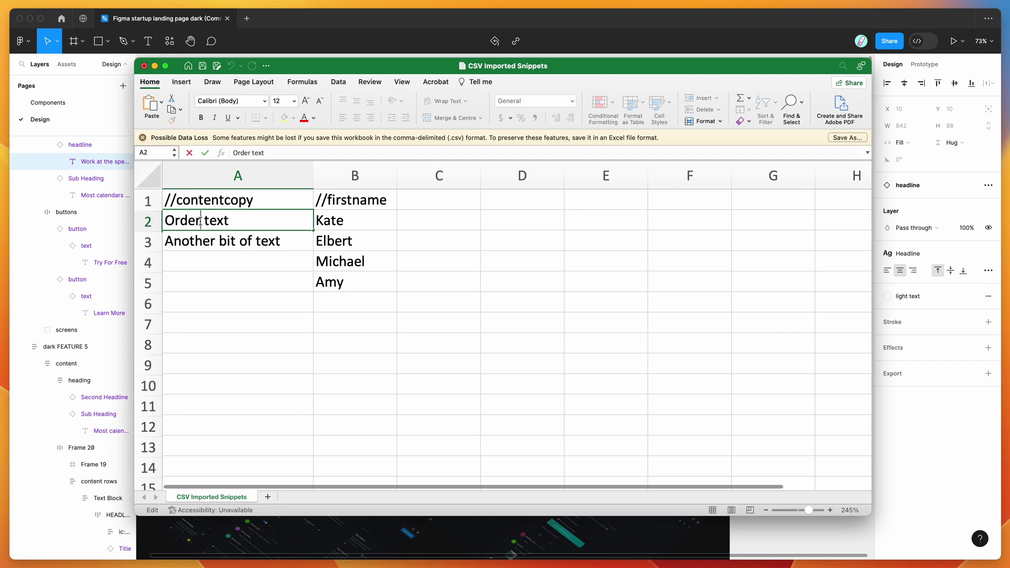
pyautogui.doubleClick(220, 241)
pyautogui.doubleClick(295, 241)
pyautogui.write('content')
pyautogui.click(341, 232)
# Add two more first names below the existing entries in the //firstname column
pyautogui.click(336, 307)
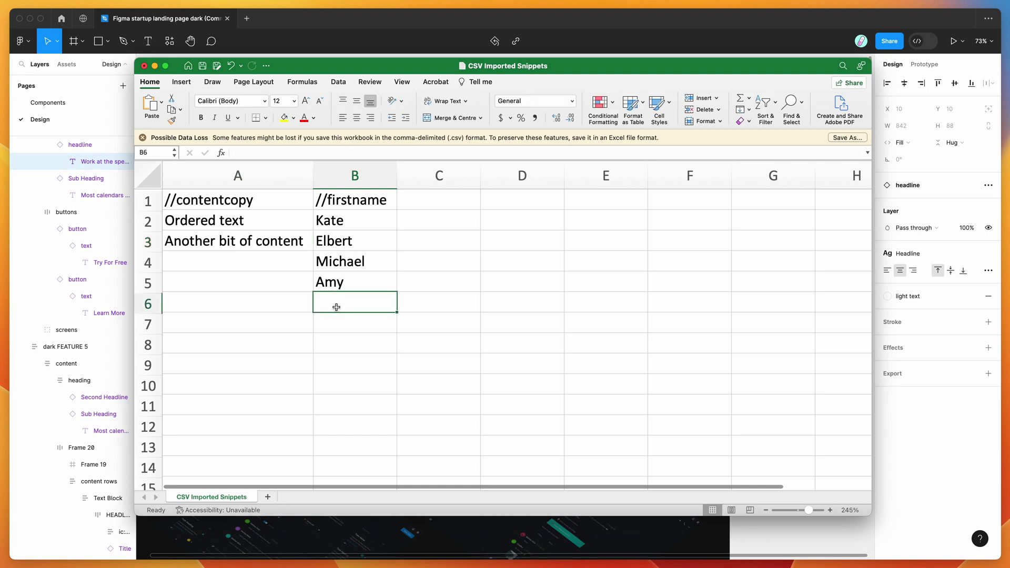
pyautogui.write('James')
pyautogui.press('Return')
pyautogui.write('Adam')
pyautogui.press('Return')
# Delete row 4 of the sheet and minimize the workbook to return to Figma
pyautogui.click(330, 259)
pyautogui.click(147, 262)
pyautogui.rightClick(159, 260)
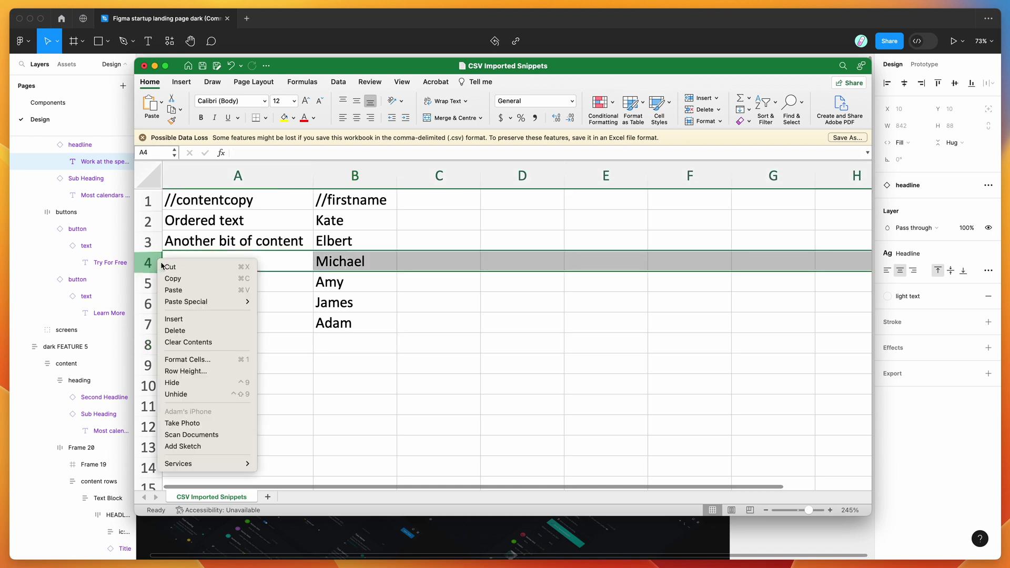
pyautogui.click(186, 330)
pyautogui.click(365, 279)
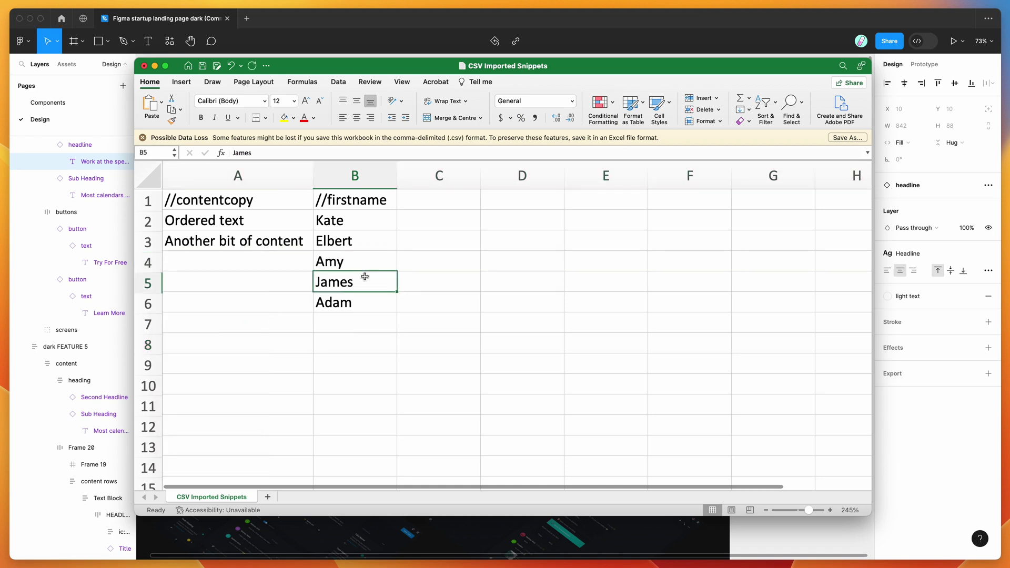
pyautogui.click(155, 67)
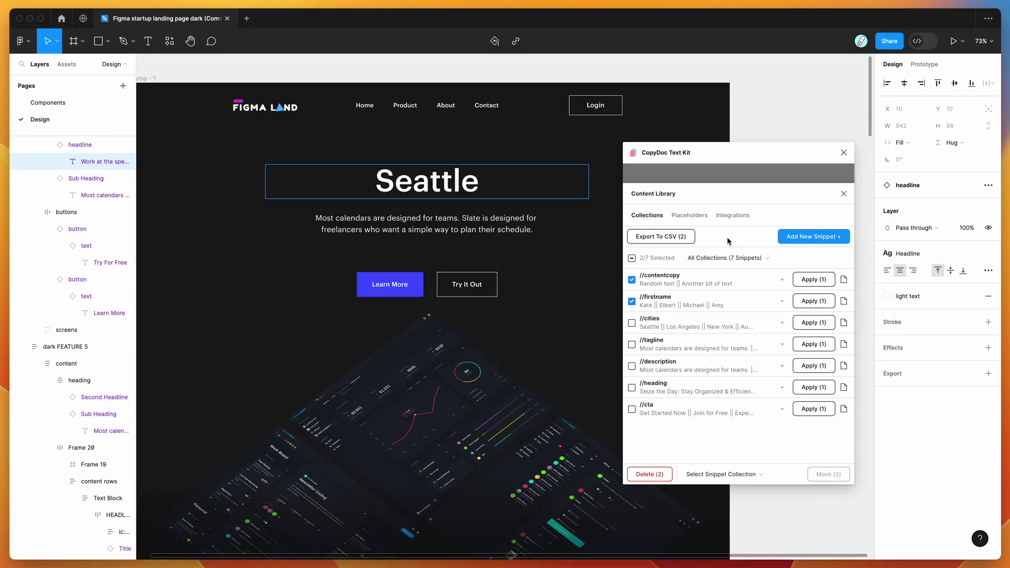
# Clear the snippet selection and import the edited CSV file to update the //contentcopy and //firstname snippets
pyautogui.click(632, 258)
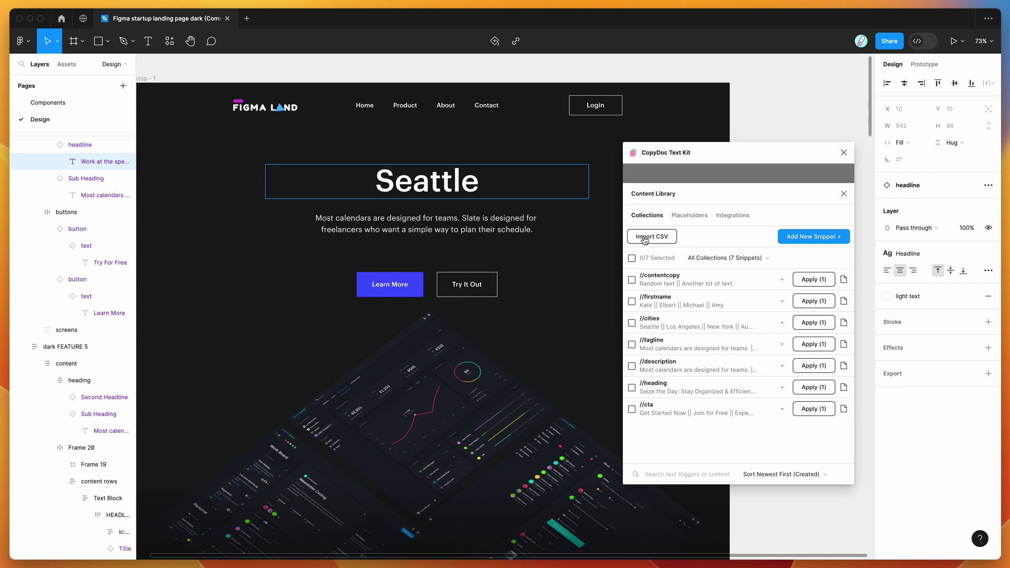
pyautogui.click(645, 239)
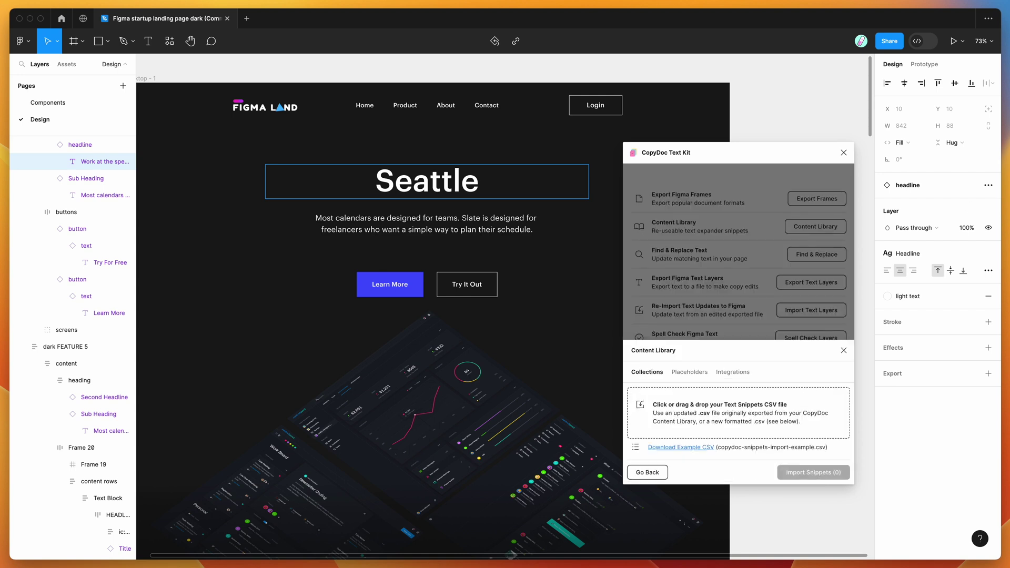
pyautogui.moveTo(949, 287); pyautogui.dragTo(720, 414)
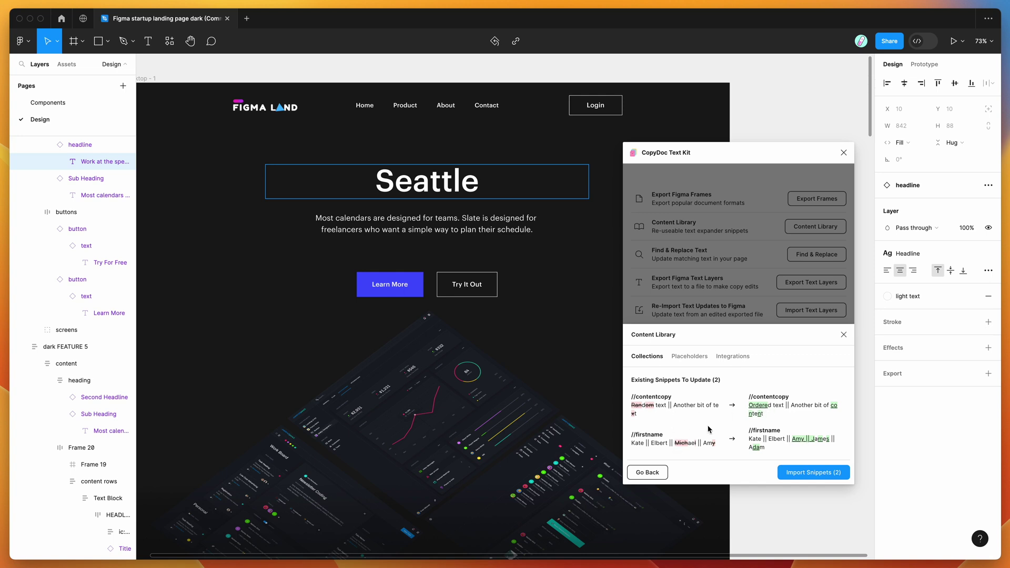
pyautogui.click(815, 473)
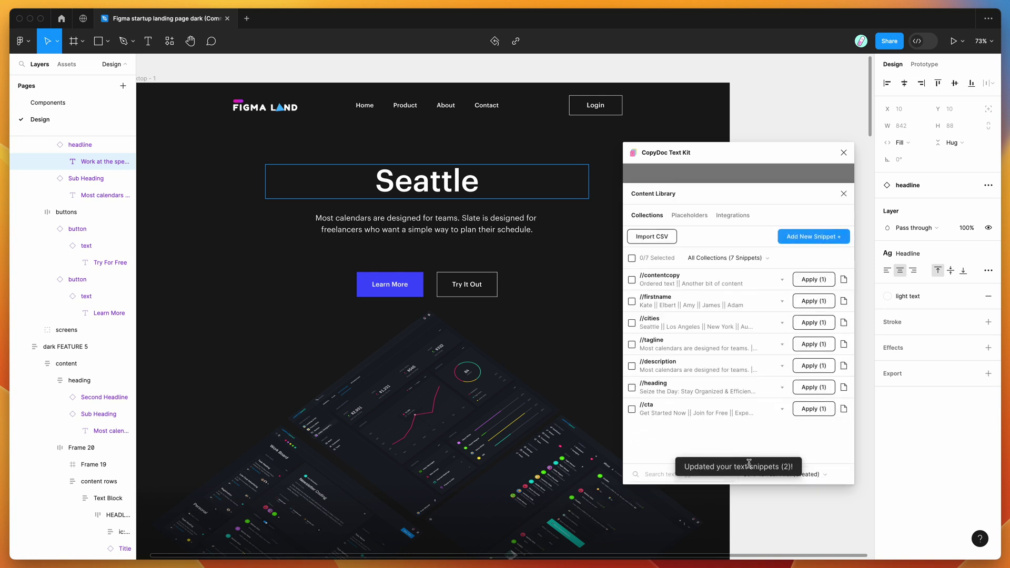
# Review the variants of the //firstname and //contentcopy snippets, and collapse them again
pyautogui.click(697, 309)
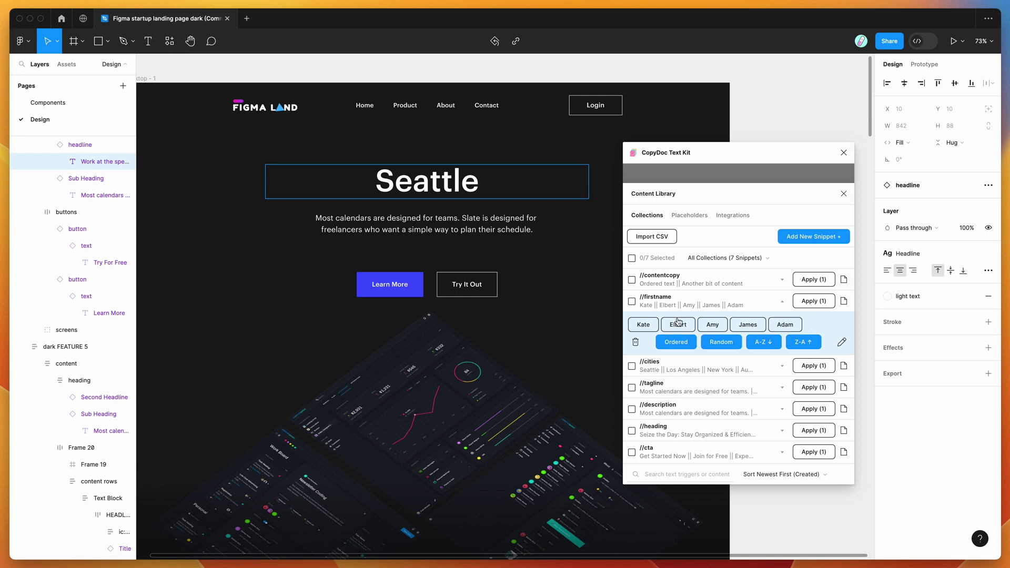
pyautogui.click(695, 282)
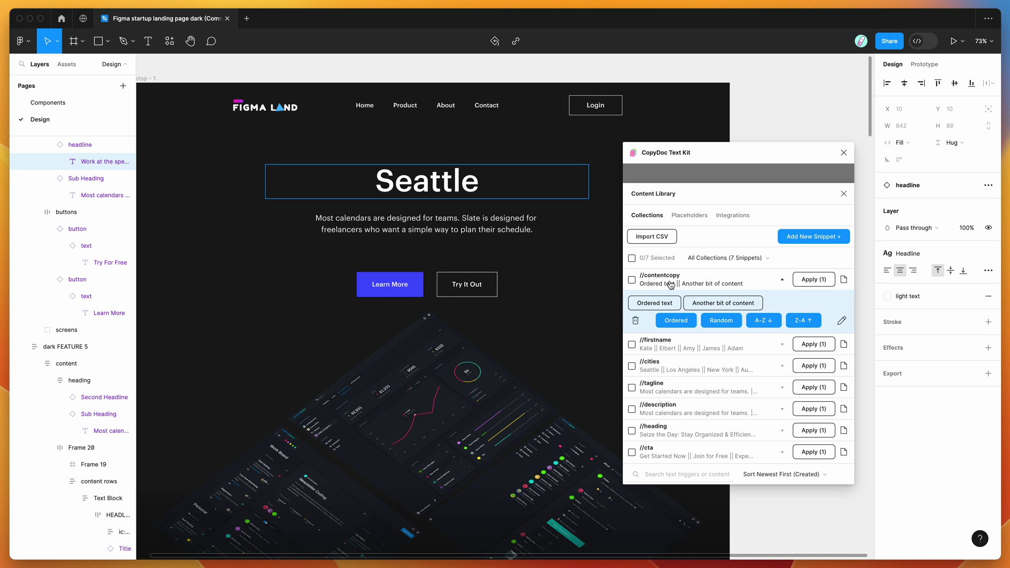
pyautogui.click(670, 284)
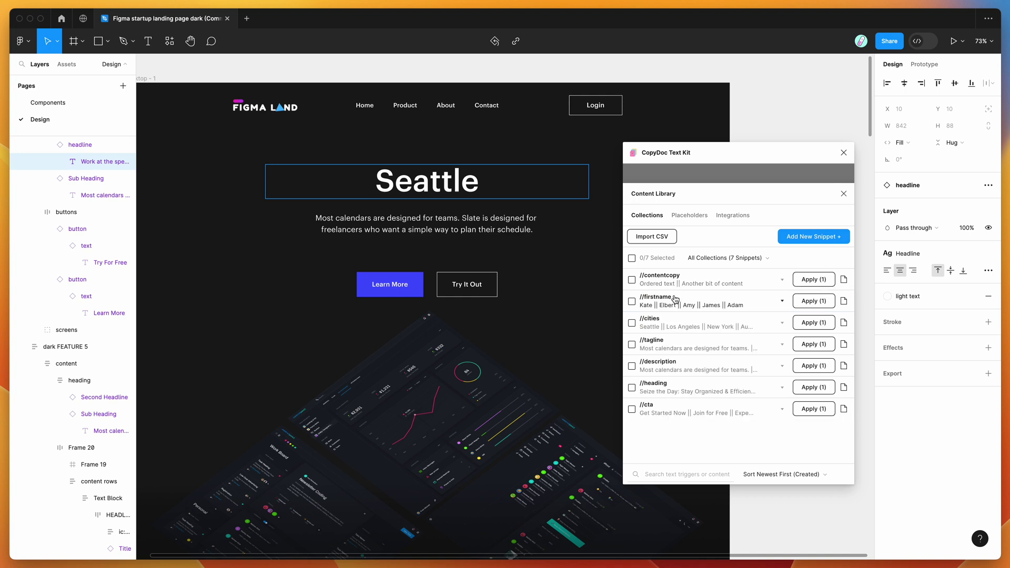
# Move only the //firstname and //cities snippets to the Buttons collection and show that collection
pyautogui.click(648, 258)
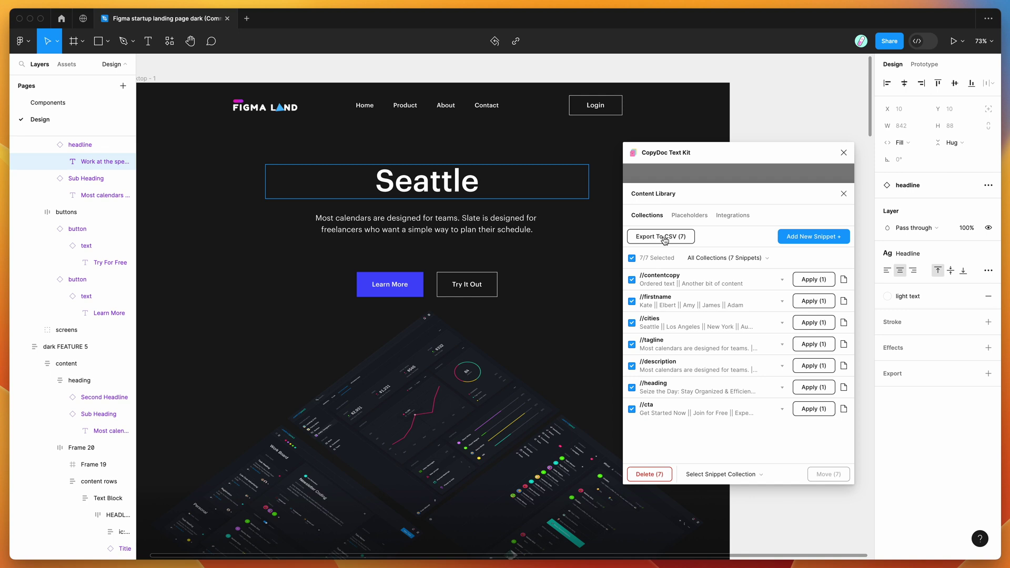
pyautogui.click(632, 259)
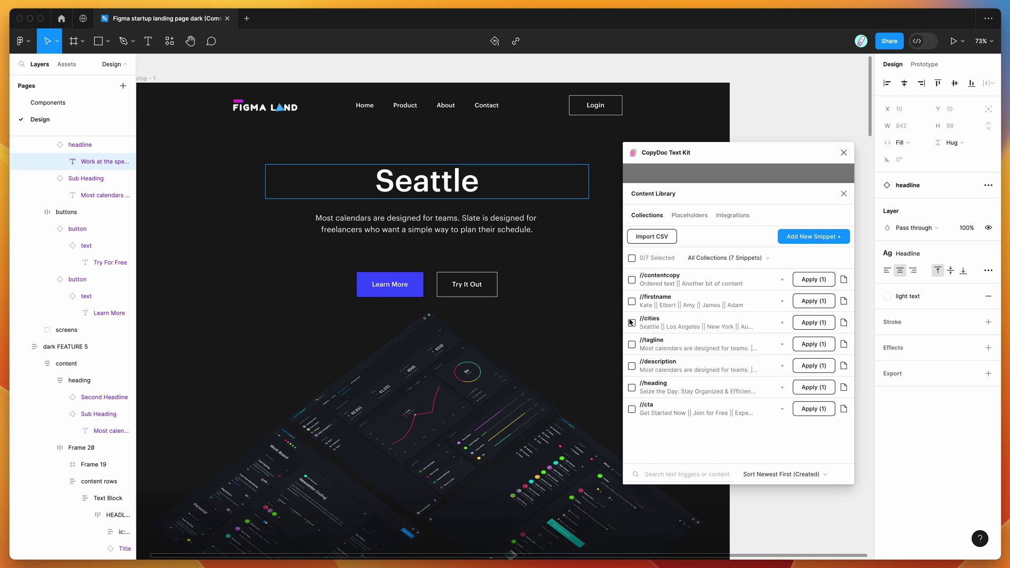
pyautogui.click(631, 280)
pyautogui.click(631, 302)
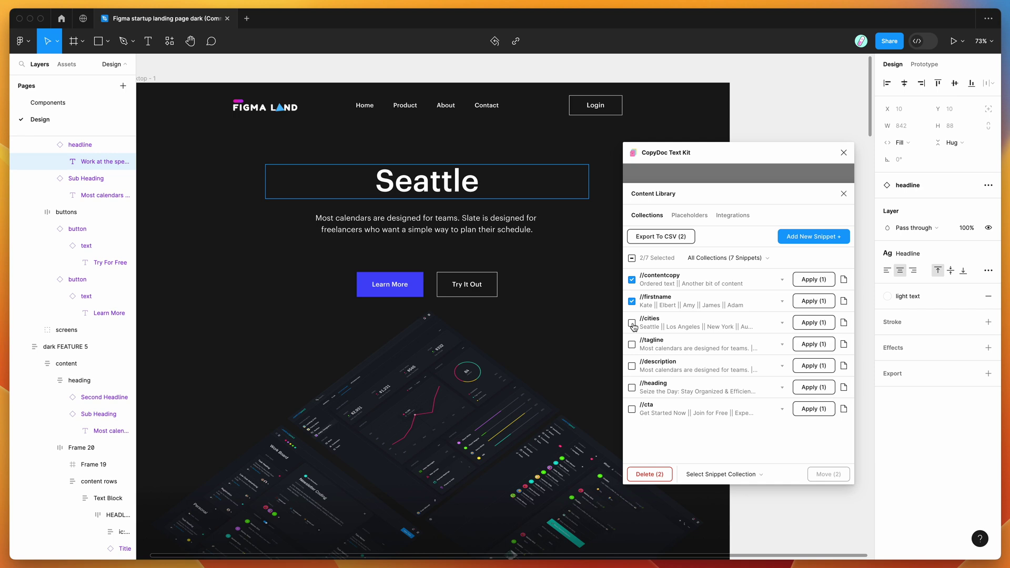
pyautogui.click(632, 324)
pyautogui.click(631, 280)
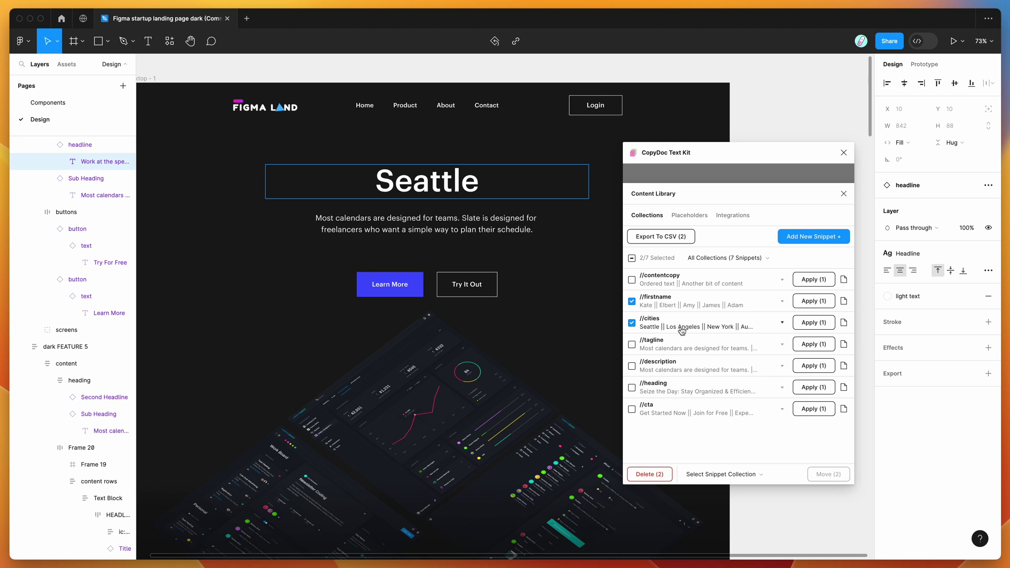
pyautogui.click(715, 476)
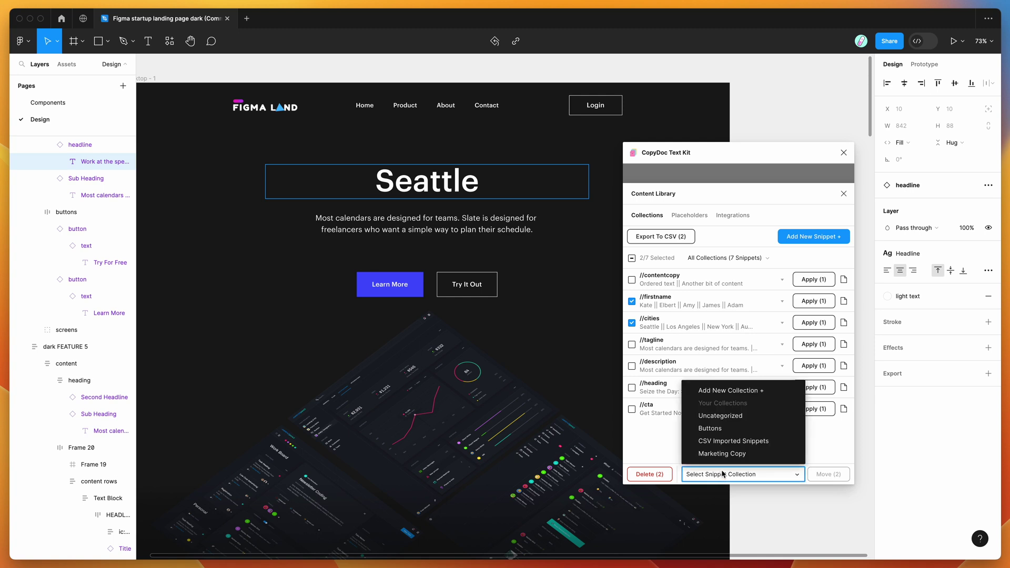
pyautogui.click(708, 429)
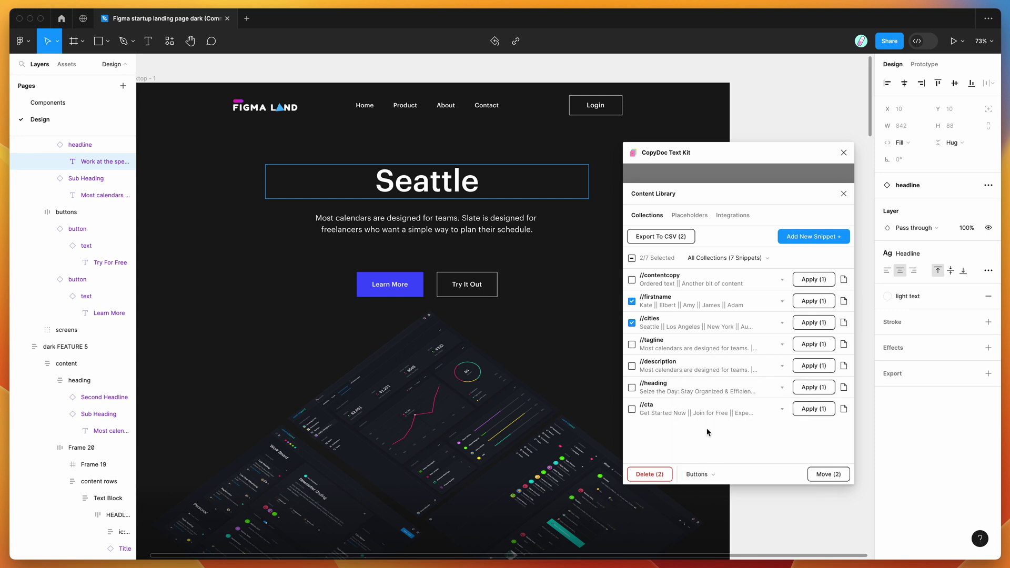
pyautogui.click(830, 475)
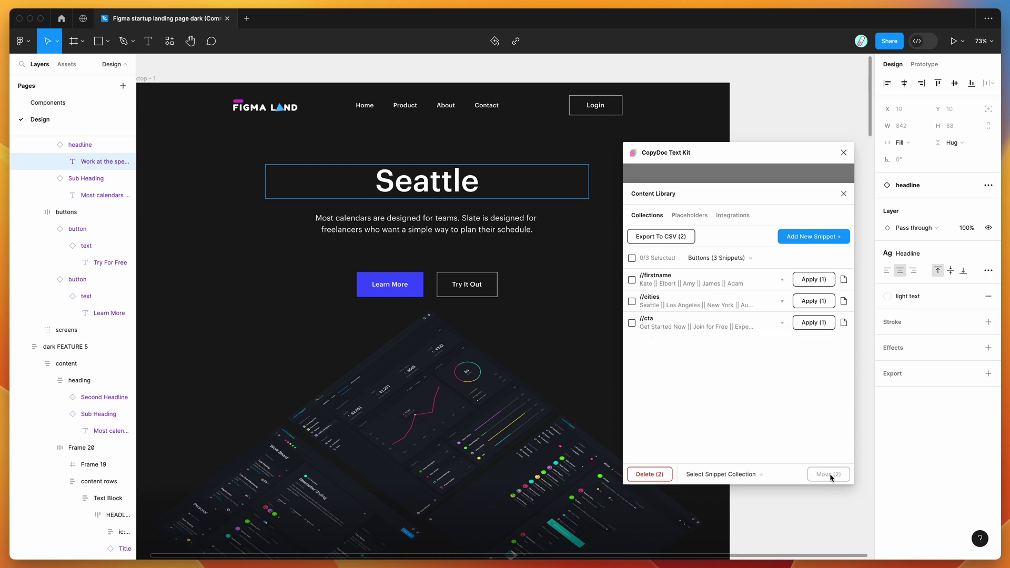
pyautogui.click(721, 259)
pyautogui.click(709, 326)
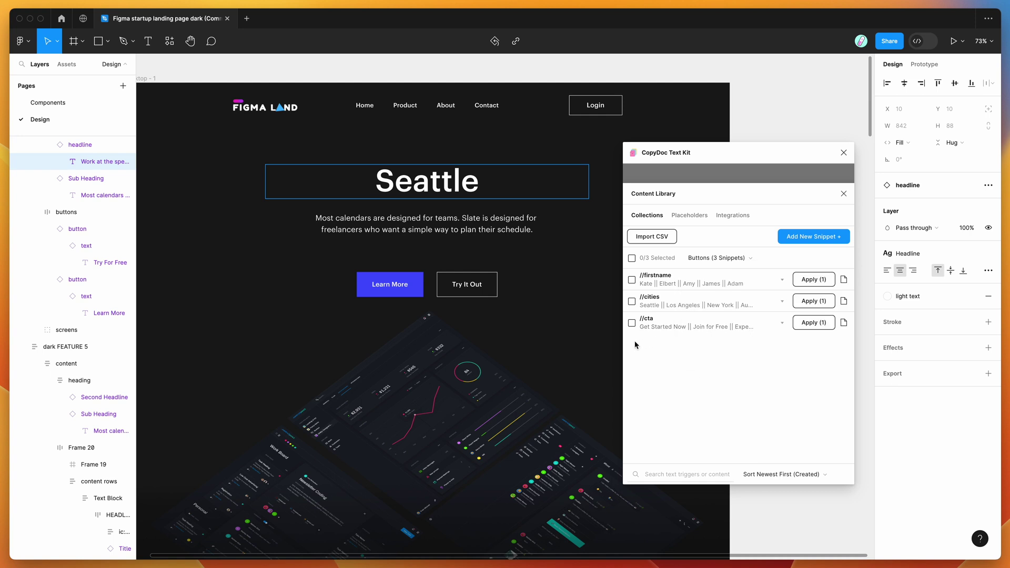
# Delete the //firstname and //cities snippets from the Buttons collection and show the snippets of all collections
pyautogui.click(631, 280)
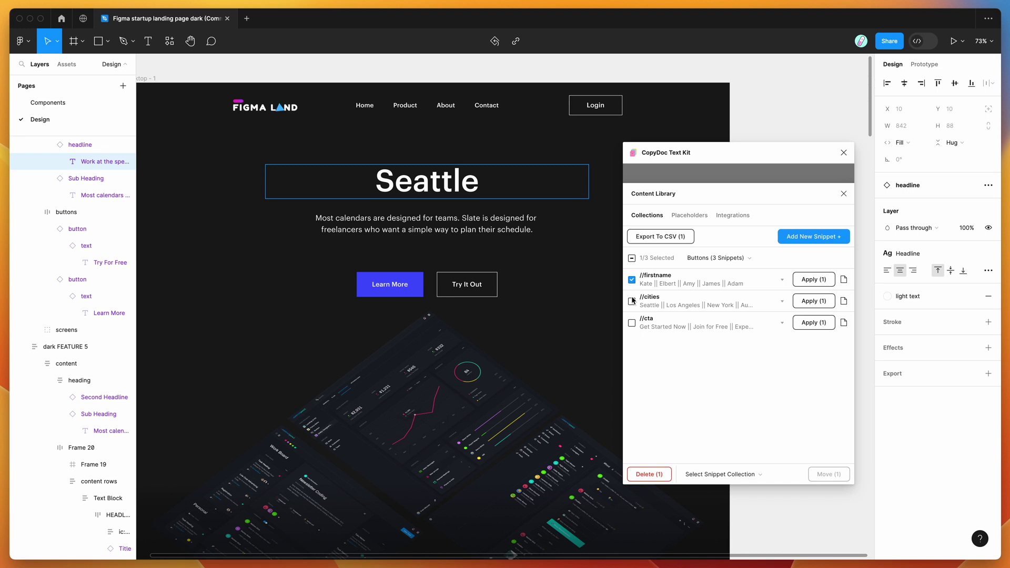
pyautogui.click(632, 303)
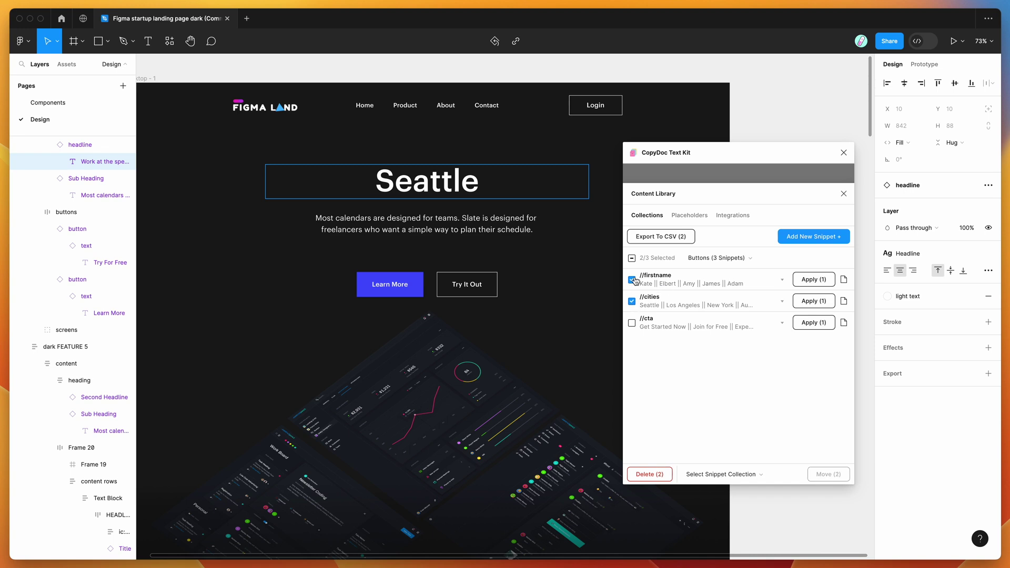
pyautogui.click(650, 476)
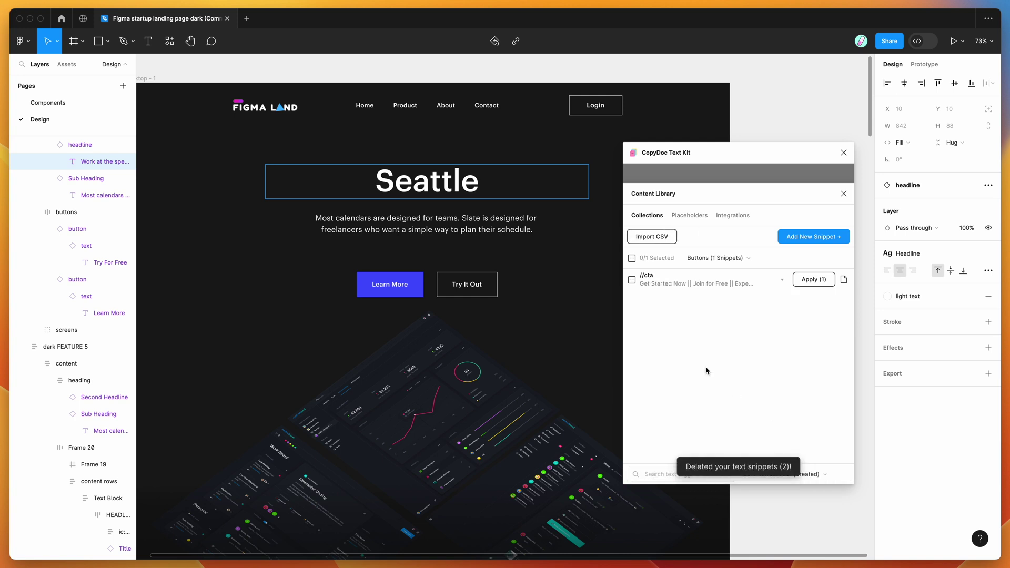
pyautogui.click(741, 258)
pyautogui.click(739, 294)
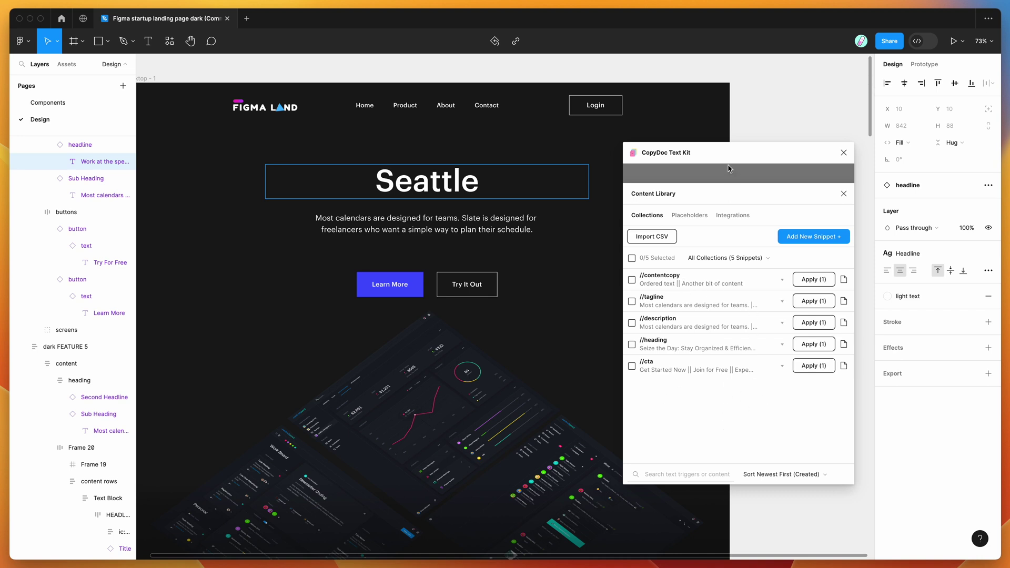
pyautogui.moveTo(729, 156); pyautogui.dragTo(725, 159)
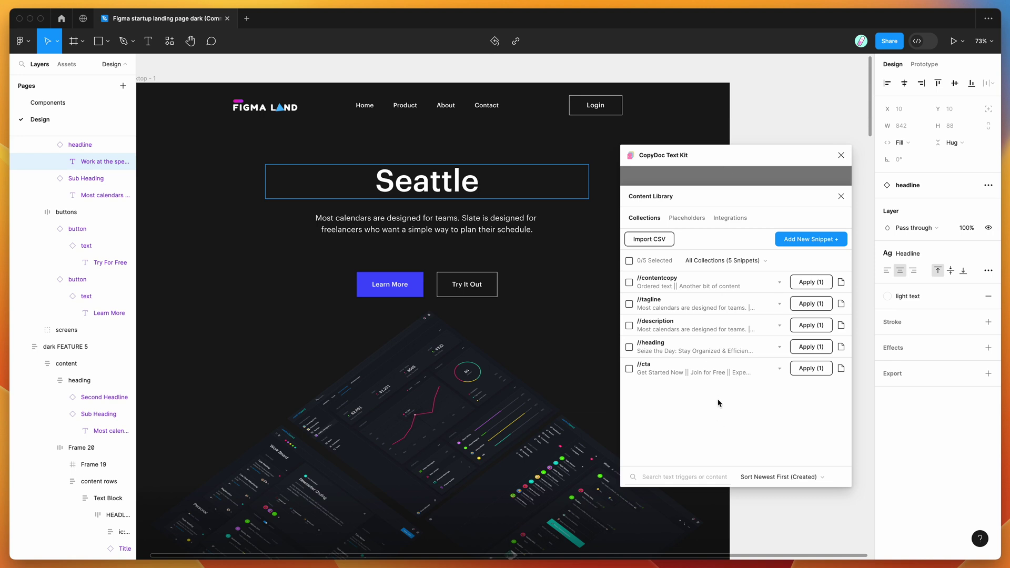
pyautogui.click(629, 283)
pyautogui.click(629, 304)
pyautogui.click(629, 282)
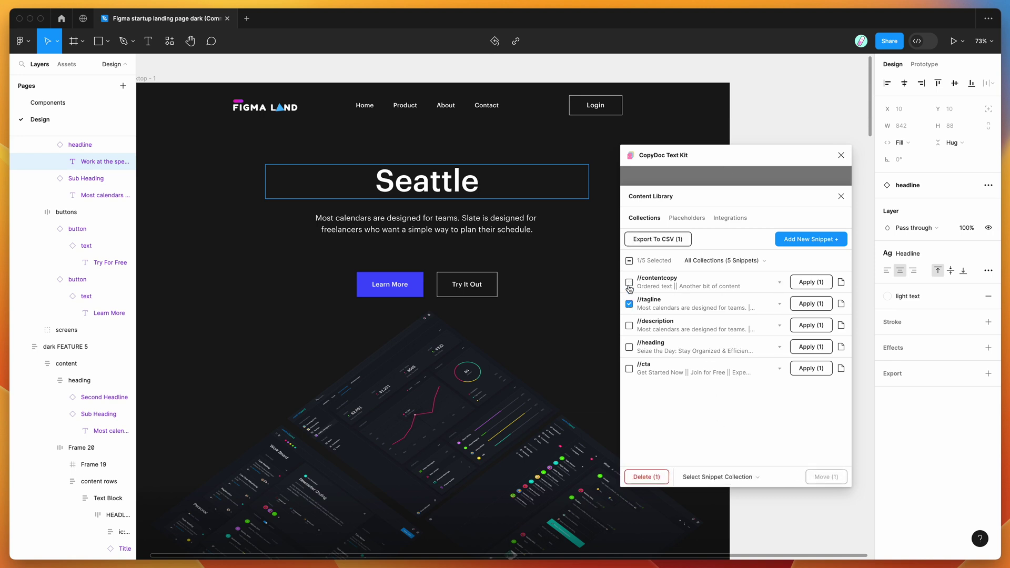
pyautogui.click(629, 305)
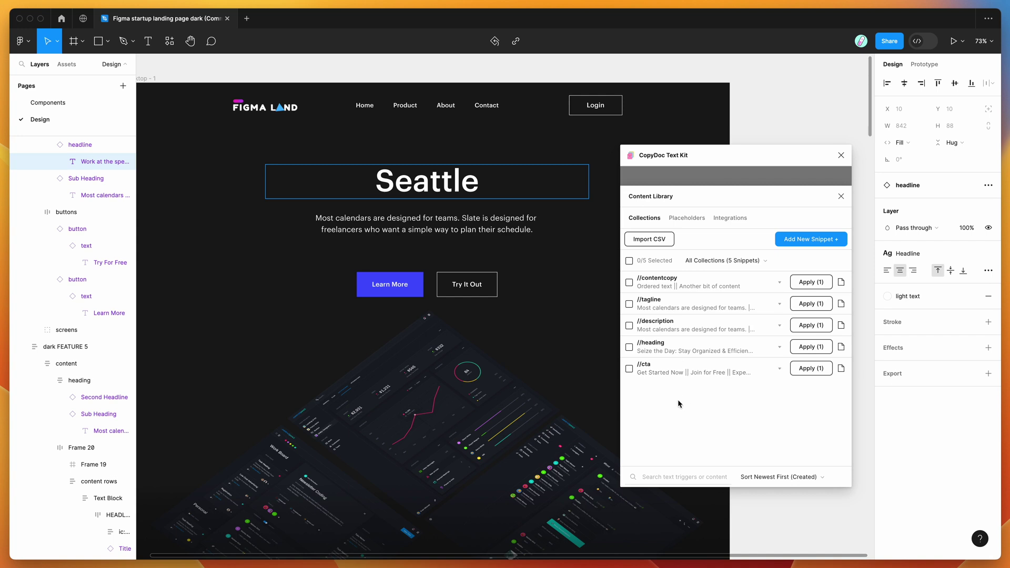
# Select the blue Learn More button and the Try It Out button text, and apply the //cta snippet to both several times
pyautogui.scroll(3, 498, 326)
pyautogui.hscroll(-3, 498, 326)
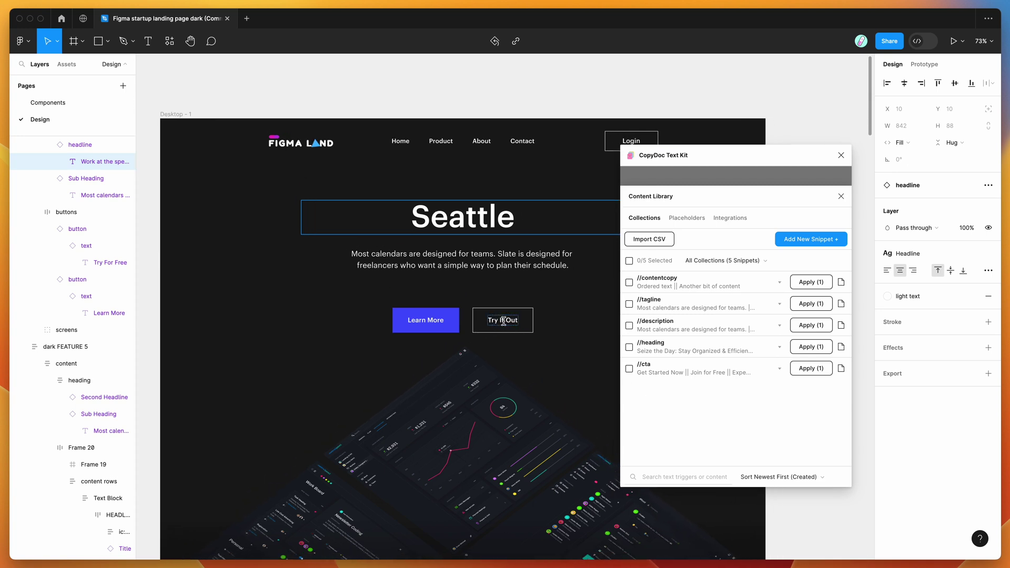
pyautogui.scroll(3, 479, 322)
pyautogui.click(427, 320)
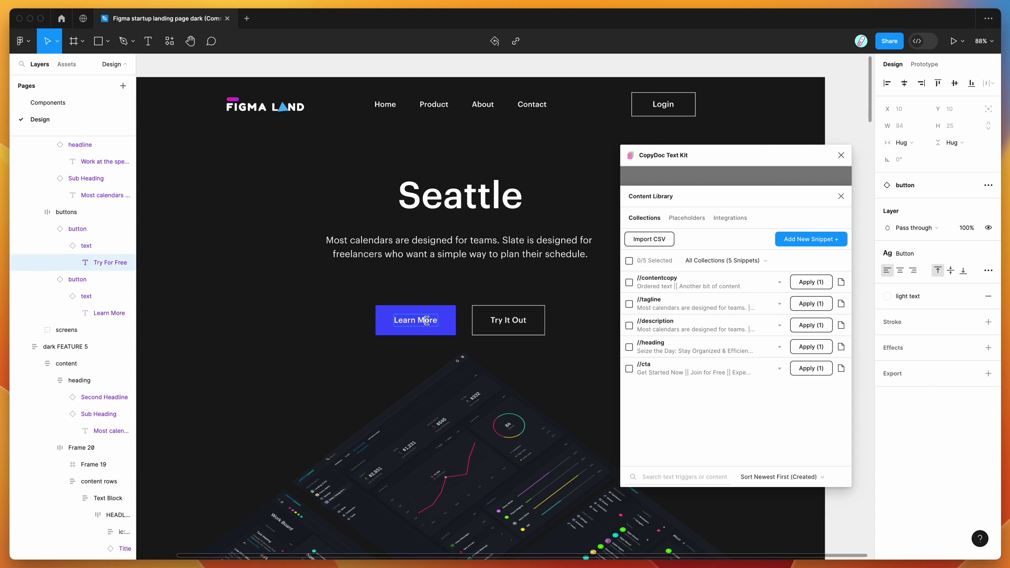
pyautogui.click(569, 340)
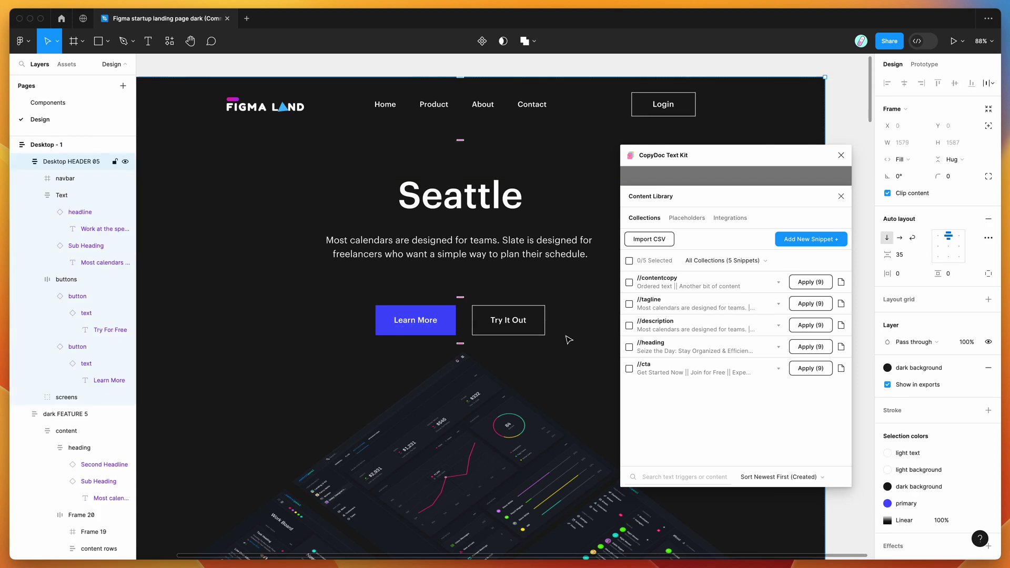
pyautogui.click(416, 322)
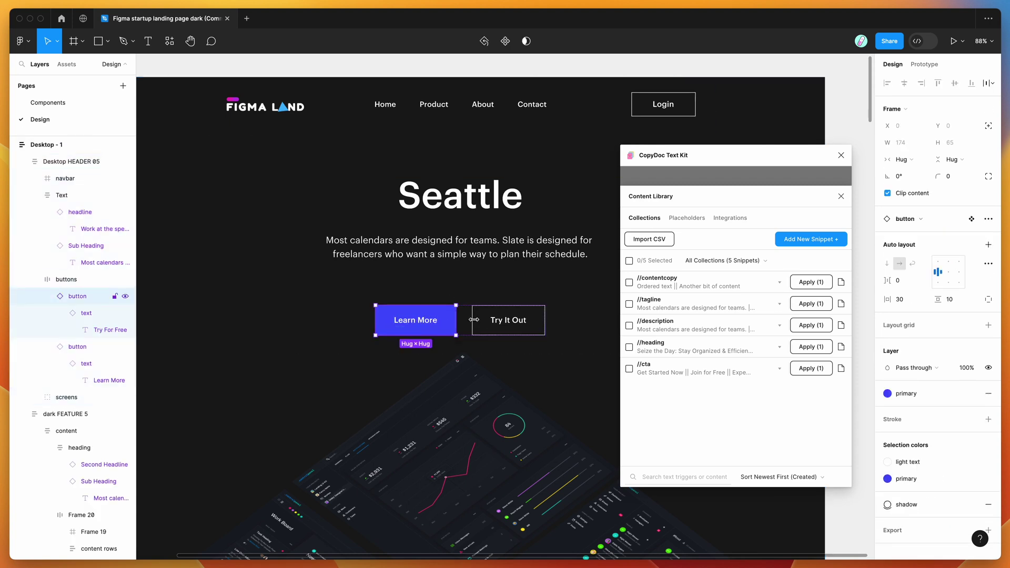
pyautogui.keyDown('shift'); pyautogui.click(499, 321); pyautogui.keyUp('shift')
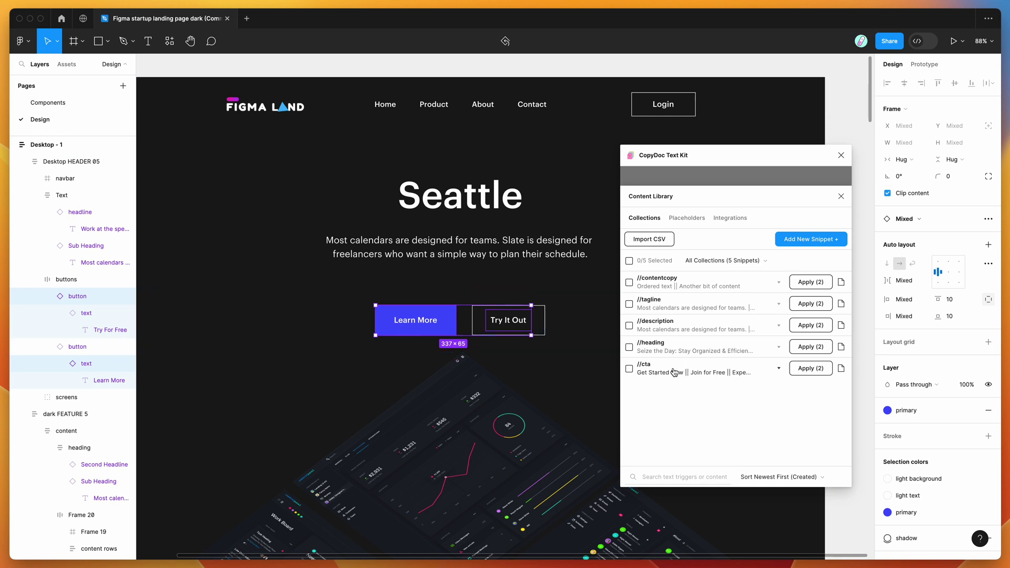
pyautogui.click(811, 369)
pyautogui.click(810, 369)
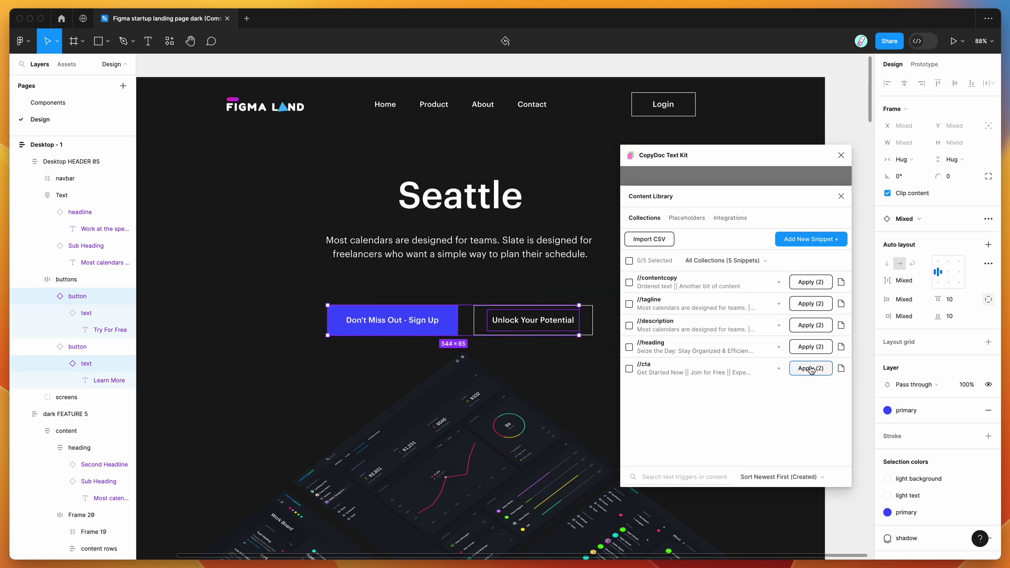
pyautogui.click(811, 370)
# Try several //cta variants on the blue button's text alone, starting with Don't Miss Out - Sign Up, settle on Get Started Now and collapse the snippet
pyautogui.click(739, 374)
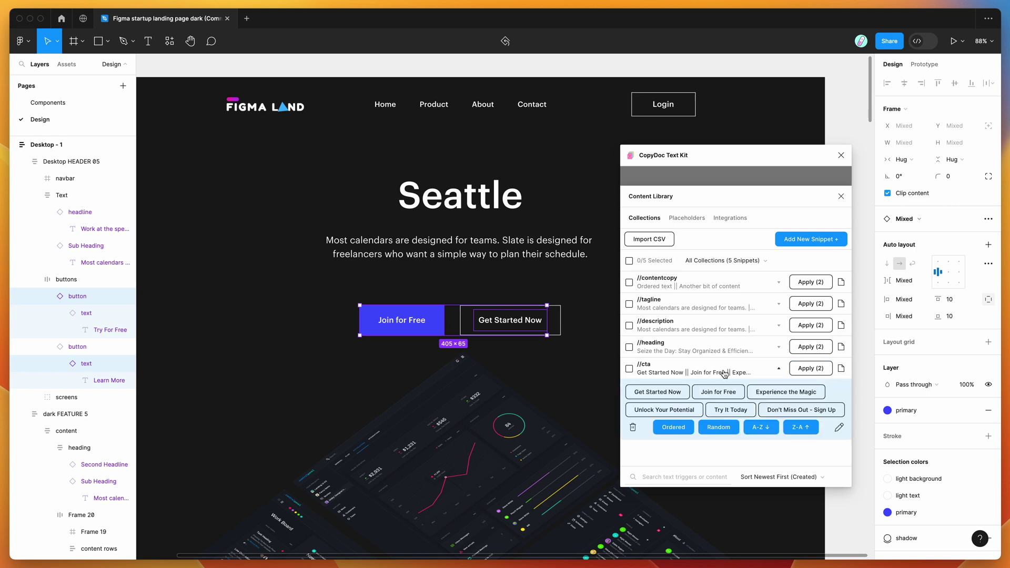
pyautogui.click(396, 326)
pyautogui.doubleClick(396, 327)
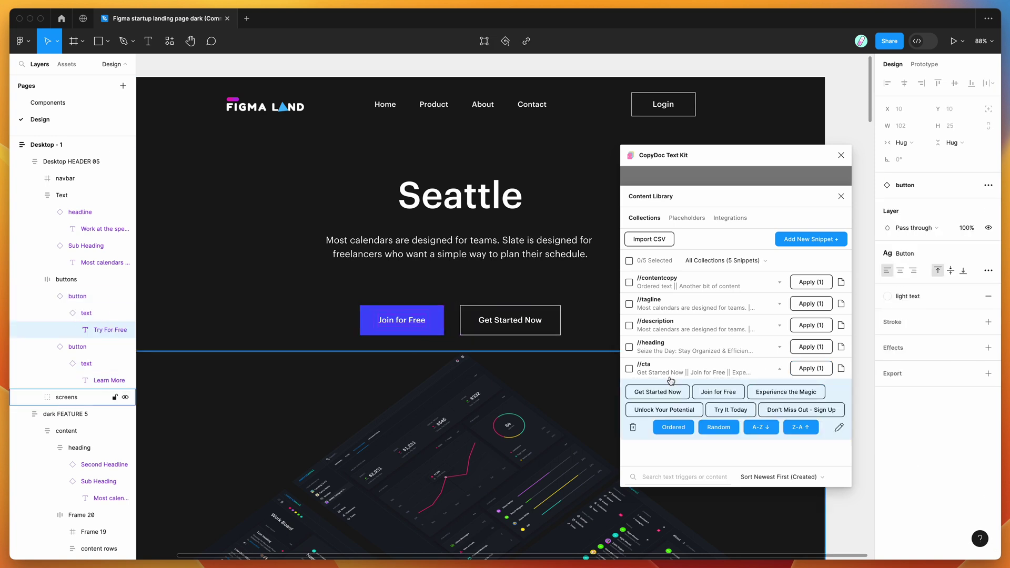
pyautogui.click(786, 410)
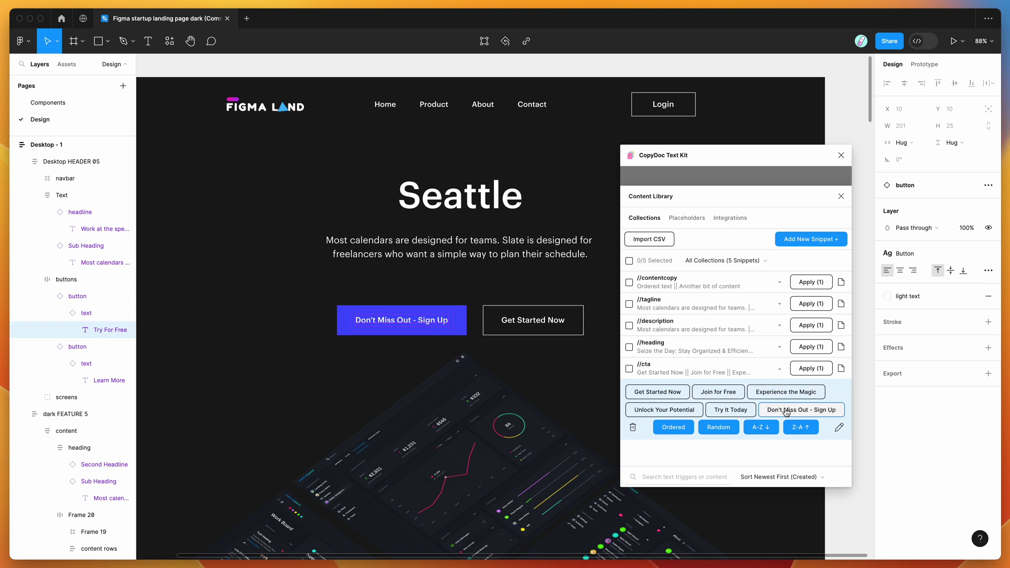
pyautogui.click(732, 412)
pyautogui.click(689, 414)
pyautogui.click(656, 398)
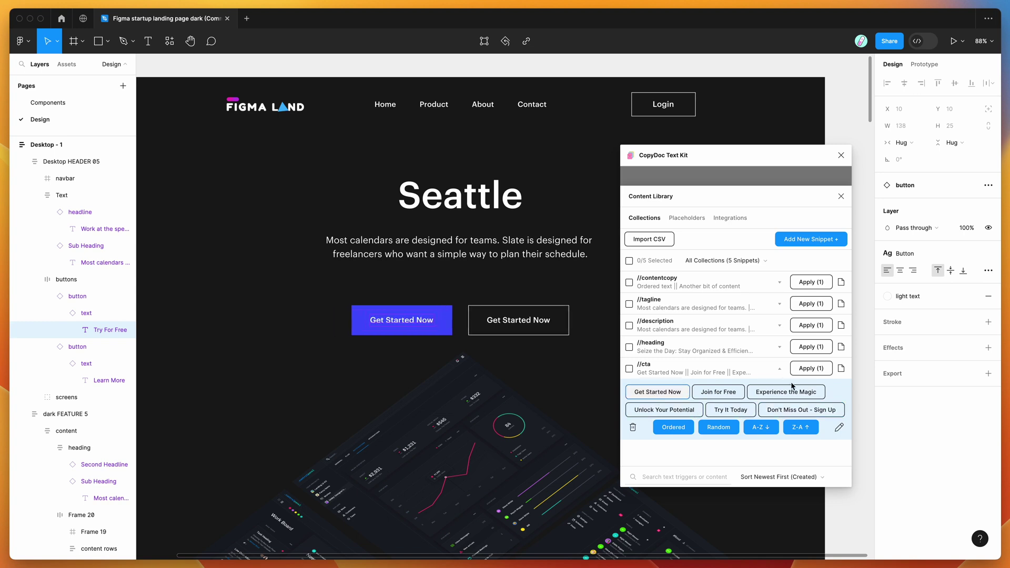
pyautogui.click(732, 373)
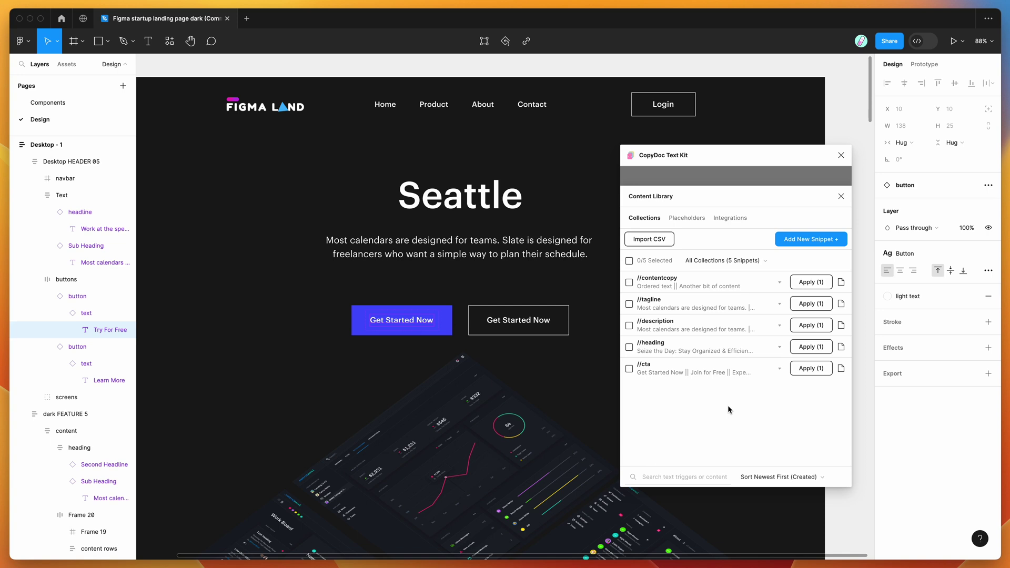